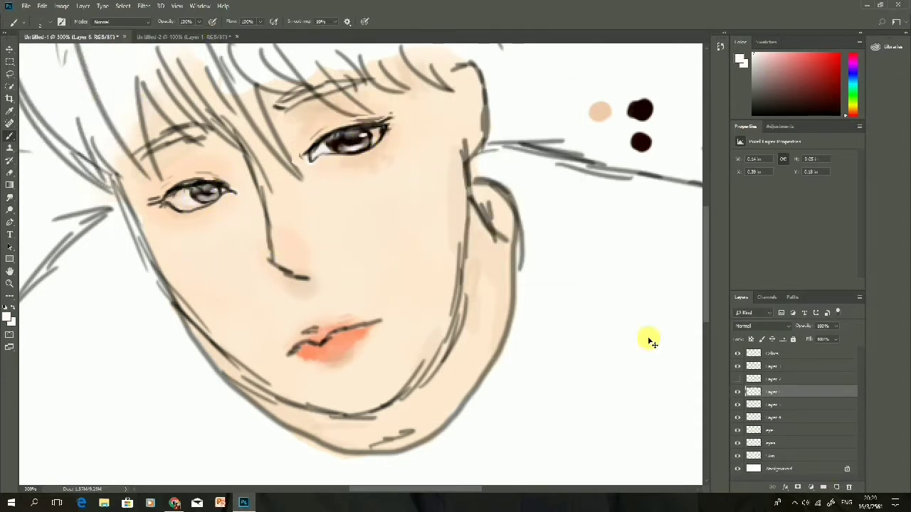
Erase stray marks around the left eye on Layer 3, then trial-erase and restore the lip highlight
left_click(773, 366)
left_click(10, 172)
left_click_drag(195, 199, 198, 178)
key("b")
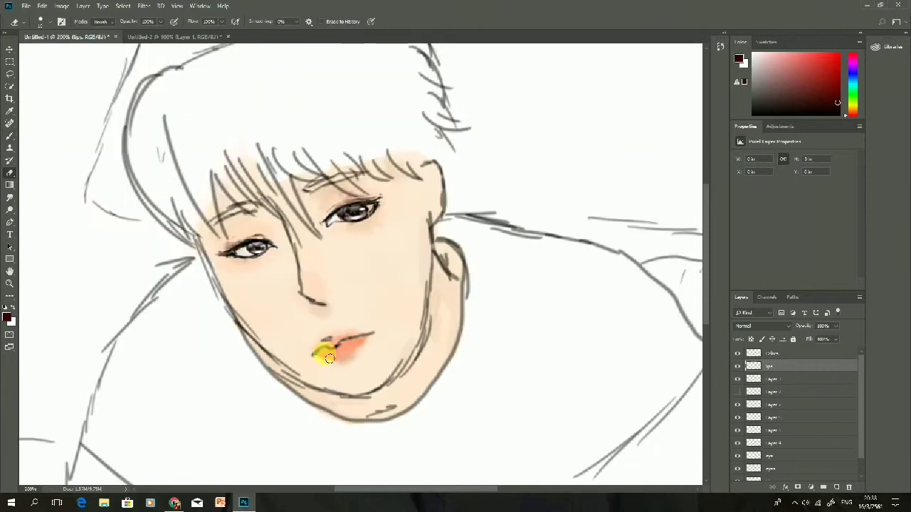
key("e")
scroll(821, 444, "down", 2)
left_click(771, 462)
left_click_drag(329, 347, 343, 349)
left_click(341, 352)
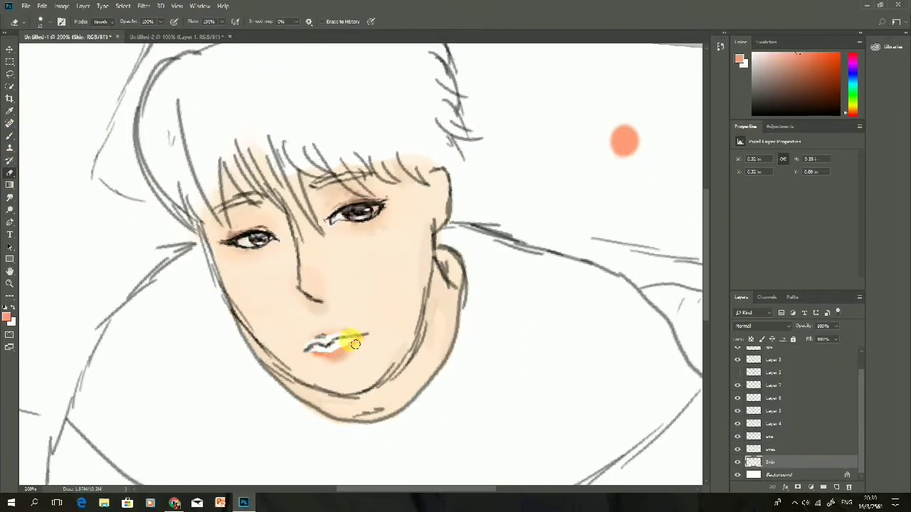
key("ctrl+alt+z")
Zoom in on the lips and set a soft brush at 15% opacity
key("ctrl+plus")
key("ctrl+plus")
left_click(858, 392)
key("b")
right_click(292, 340)
key("Return")
key("1")
key("5")
Paint a darker line between the lips in a saturated colour at 96% opacity
left_click(44, 21)
left_click(297, 341)
key("9")
key("6")
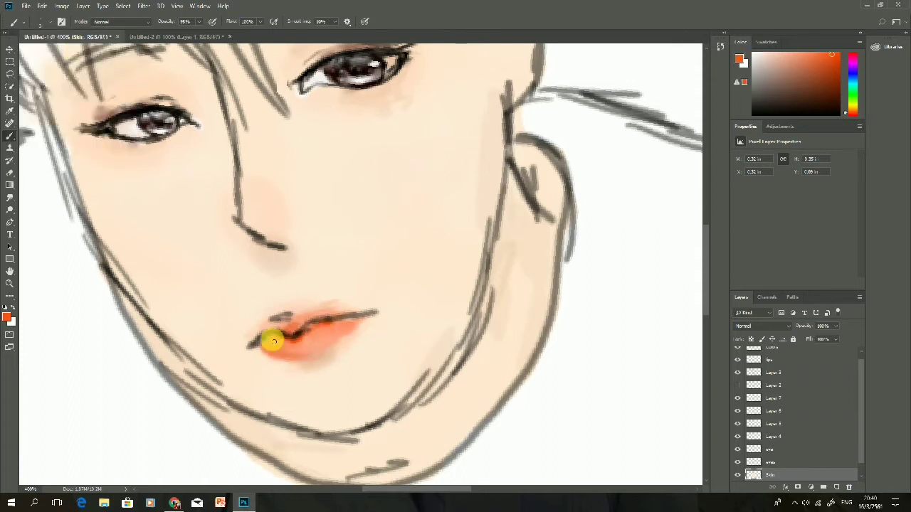
left_click_drag(282, 347, 308, 383)
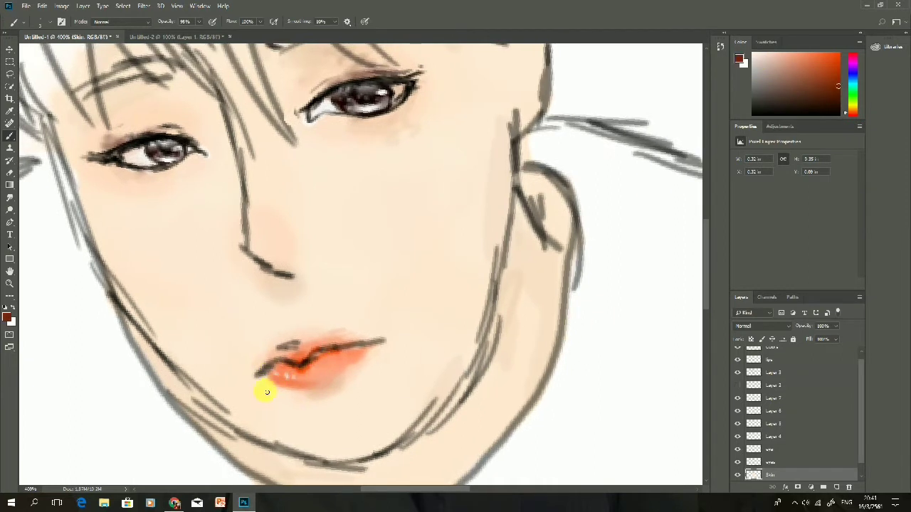
Sample the lips' orange as paint colour and lower brush opacity to about 70%
key("ctrl+minus")
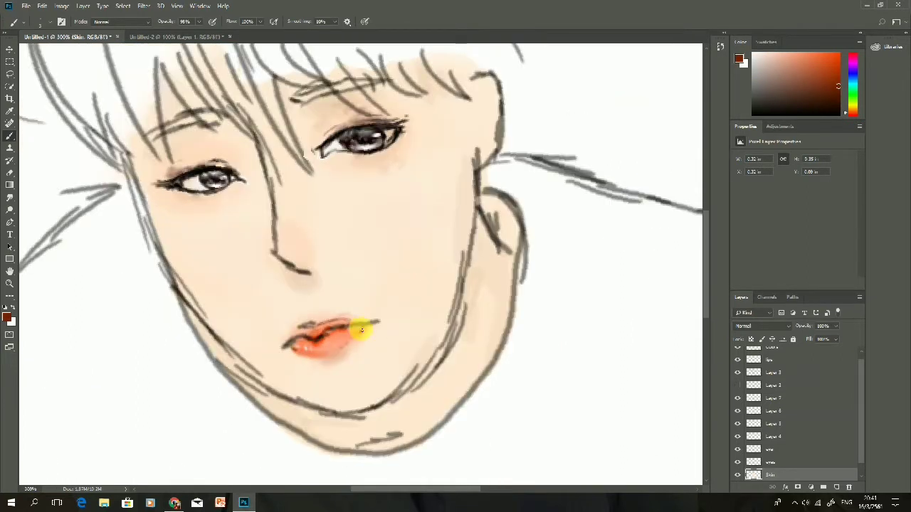
scroll(793, 392, "down", 1)
key("e")
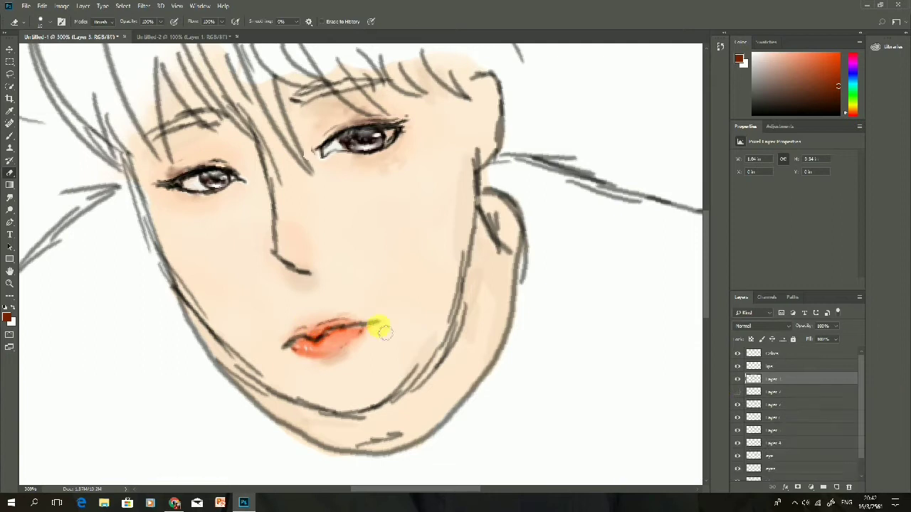
key("b")
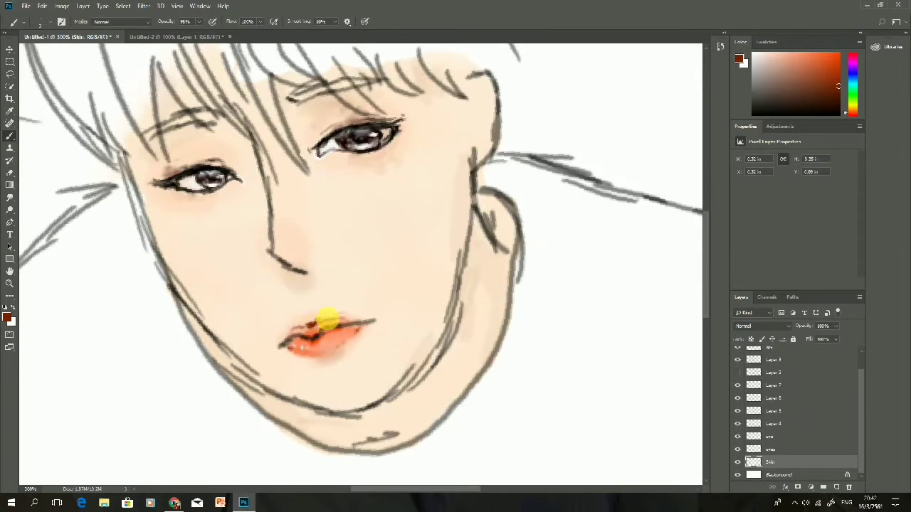
key("e")
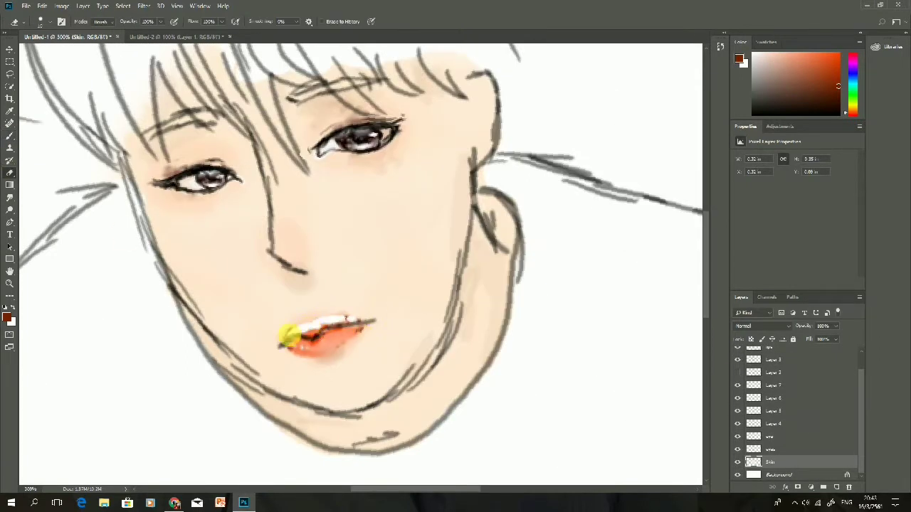
left_click(10, 136)
left_click(313, 332, "alt")
key("7")
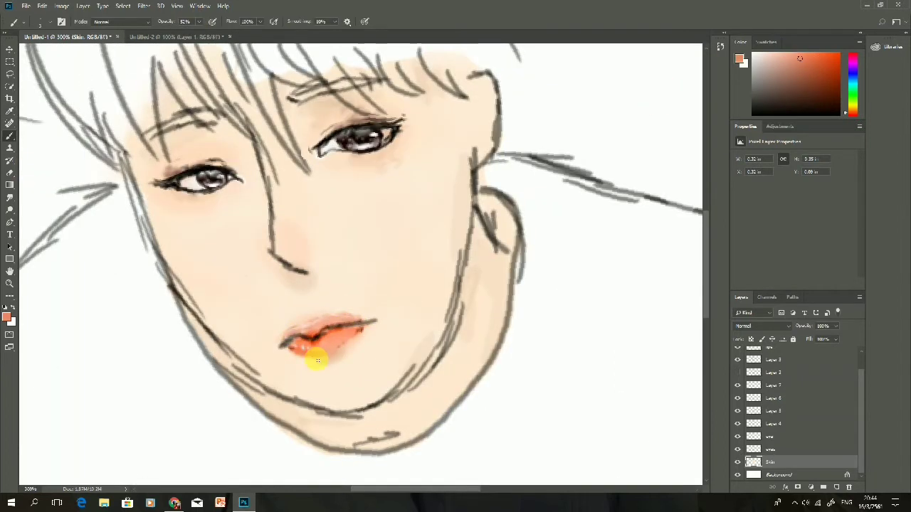
scroll(691, 249, "up", 5)
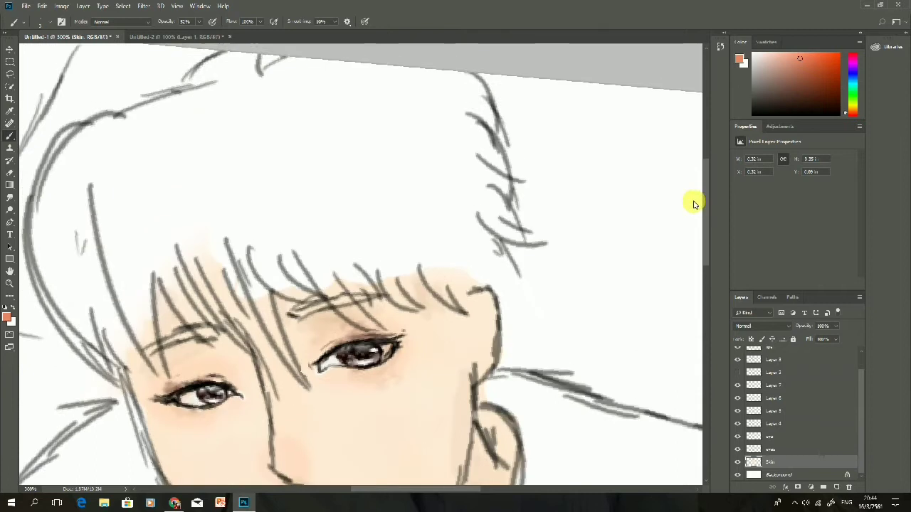
Paint dark brown fringe strands on the hair layer at 88% brush opacity
double_click(746, 327)
key("Escape")
left_click(770, 356)
left_click(41, 22)
left_click(240, 254)
left_click_drag(227, 241, 306, 388)
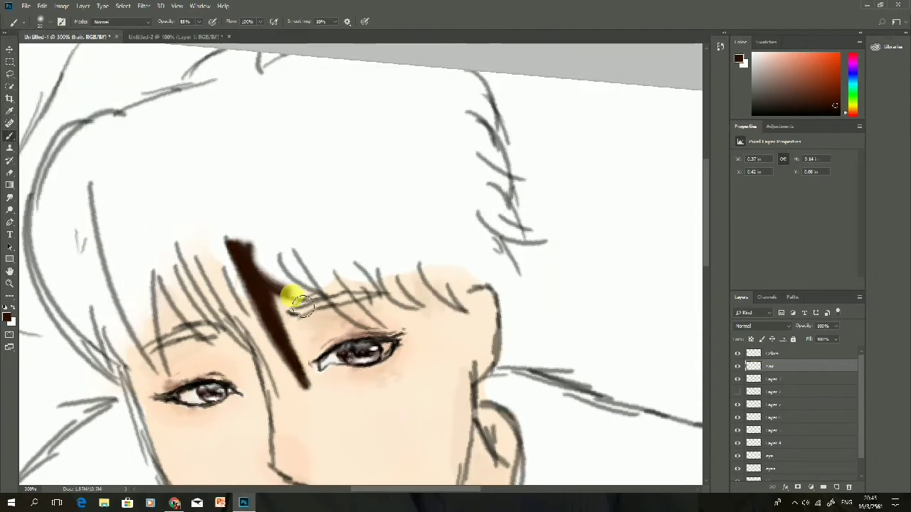
left_click_drag(248, 241, 320, 284)
left_click_drag(292, 240, 331, 285)
mouse_move(345, 235)
left_mouse_down()
mouse_move(420, 279)
mouse_move(413, 244)
mouse_move(484, 238)
mouse_move(544, 181)
left_mouse_up()
Paint strands along the top of the hair, then revert them via the History panel
key("ctrl+1")
key("ctrl+plus")
key("ctrl+plus")
left_click_drag(484, 154, 508, 250)
left_click_drag(264, 124, 178, 143)
left_click_drag(370, 146, 221, 198)
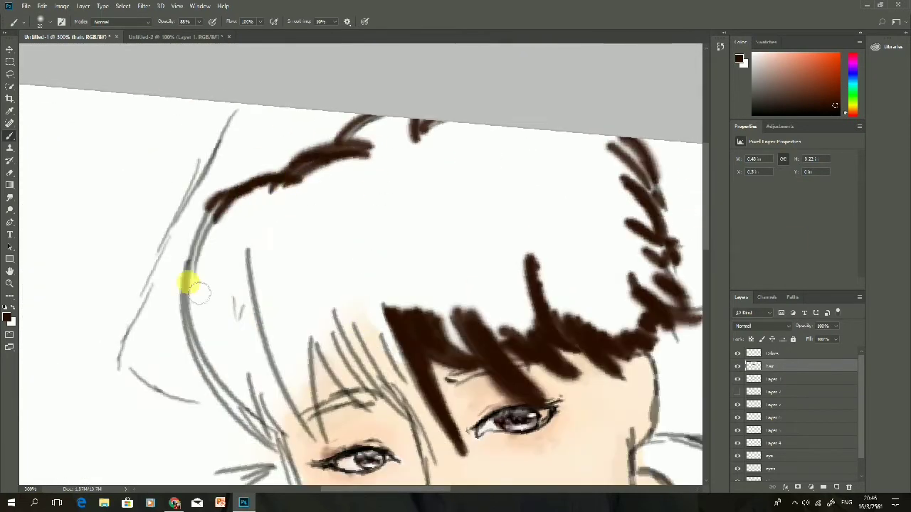
left_click(720, 46)
left_click(708, 239)
left_click(722, 35)
Redraw dark brown strands over the forehead and fill the upper hair with soft dark brown
mouse_move(374, 142)
left_mouse_down()
mouse_move(264, 182)
mouse_move(274, 356)
left_mouse_up()
left_click_drag(245, 252, 320, 438)
left_click_drag(334, 317, 427, 476)
scroll(376, 321, "down", 3)
left_click_drag(250, 242, 292, 327)
left_click_drag(284, 242, 331, 347)
scroll(367, 307, "up", 2)
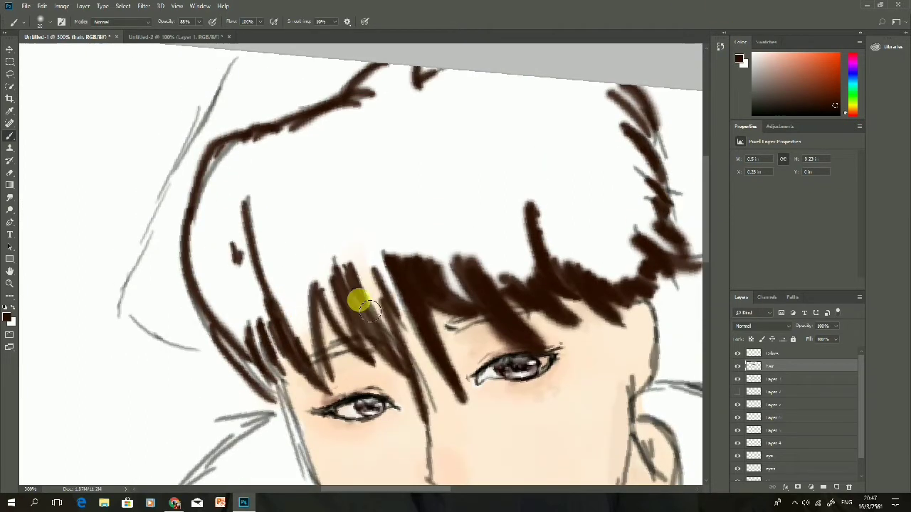
mouse_move(399, 169)
left_mouse_down()
mouse_move(390, 197)
mouse_move(522, 232)
mouse_move(543, 173)
mouse_move(247, 159)
mouse_move(384, 79)
mouse_move(615, 226)
left_mouse_up()
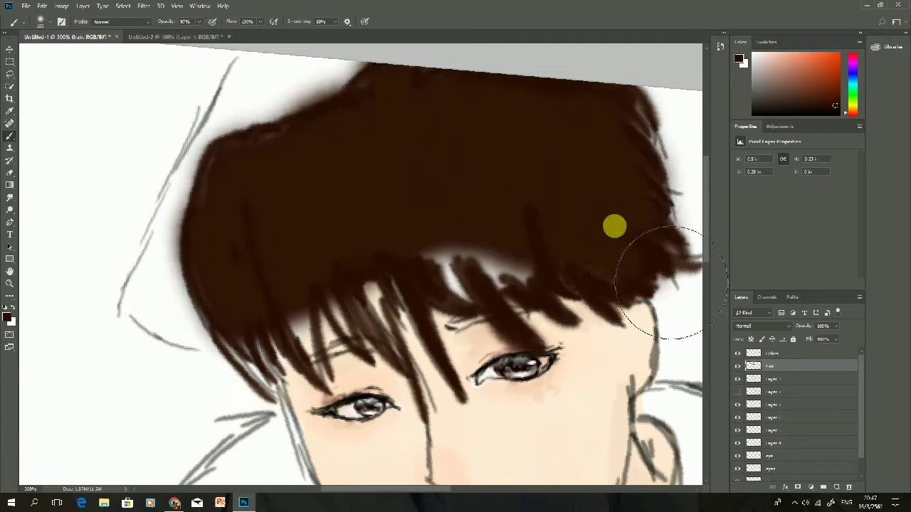
scroll(427, 238, "down", 2)
key("ctrl+minus")
scroll(712, 275, "up", 3)
Erase back the top and left edges of the hair to soften them
left_click(9, 173)
mouse_move(214, 264)
left_mouse_down()
mouse_move(146, 146)
mouse_move(129, 235)
left_mouse_up()
left_click_drag(142, 213, 214, 196)
left_click_drag(264, 102, 335, 71)
left_click_drag(423, 112, 297, 92)
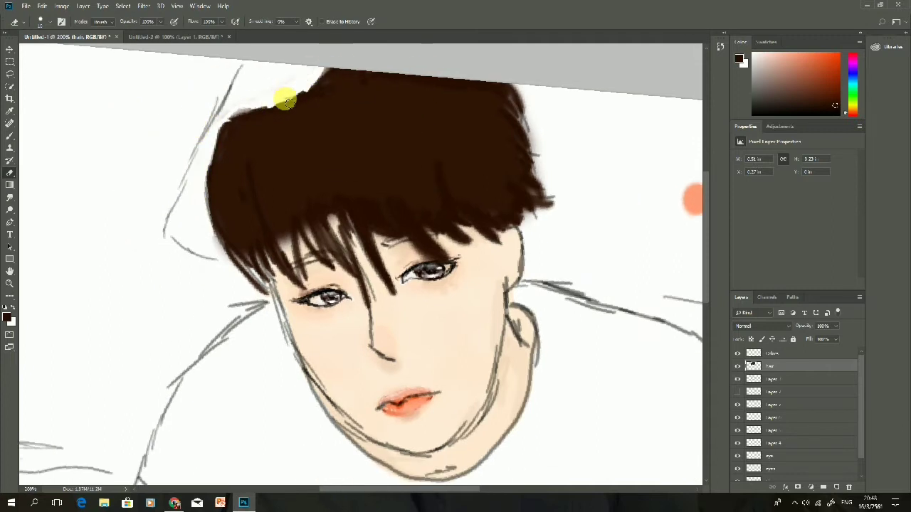
scroll(539, 179, "down", 2)
key("ctrl+plus")
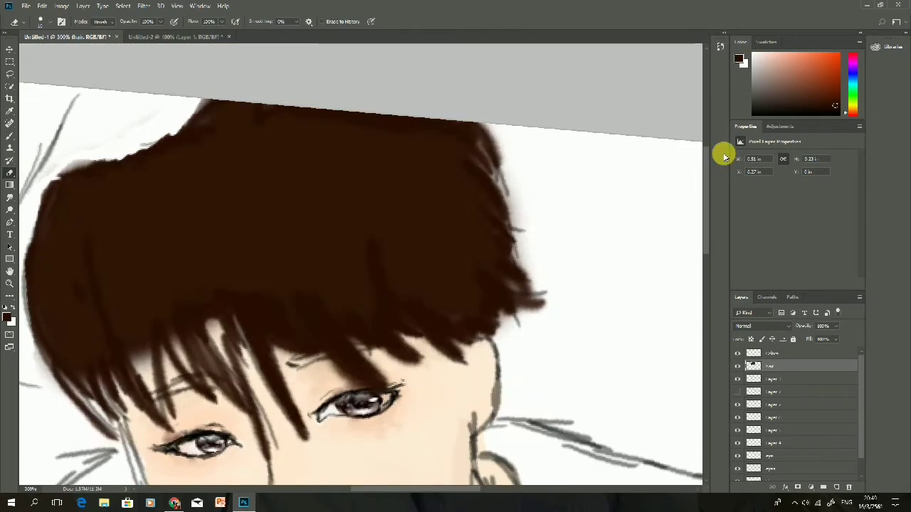
Add a new layer above the hair and set brush opacity to 75%
key("b")
key("ctrl+shift+alt+n")
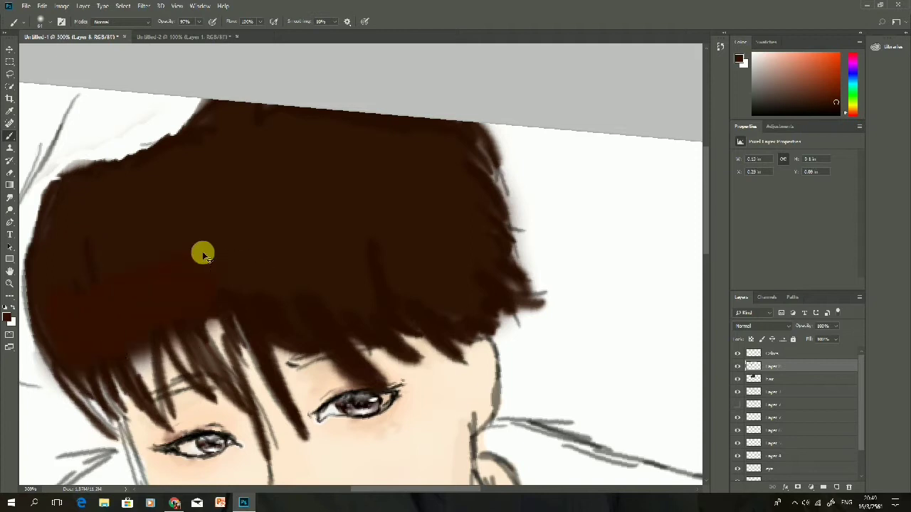
key("7")
key("5")
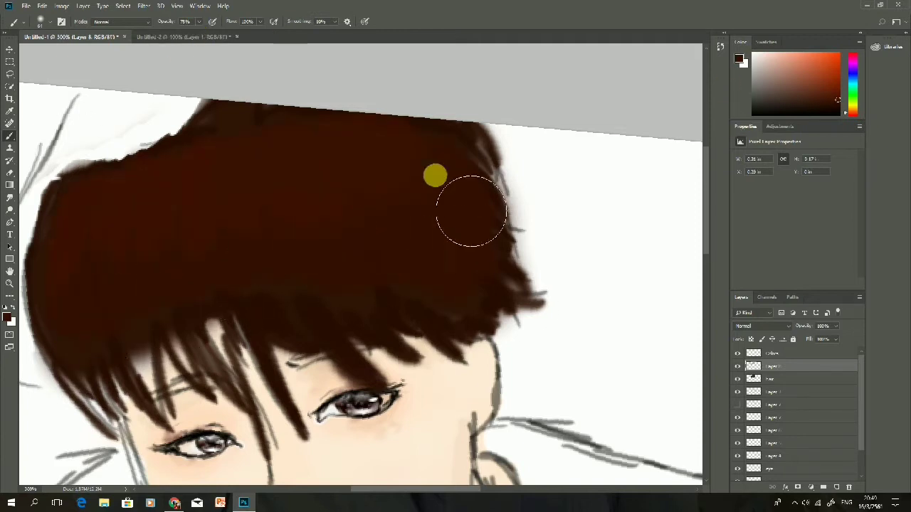
key("ctrl+0")
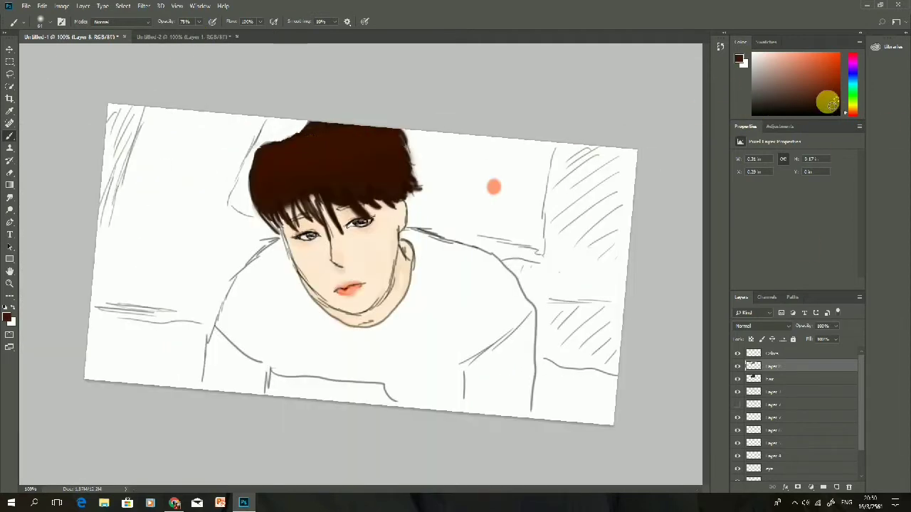
key("ctrl+plus")
key("ctrl+plus")
Smudge the hair edges into soft strands on the hair layer
key("r")
left_click(40, 22)
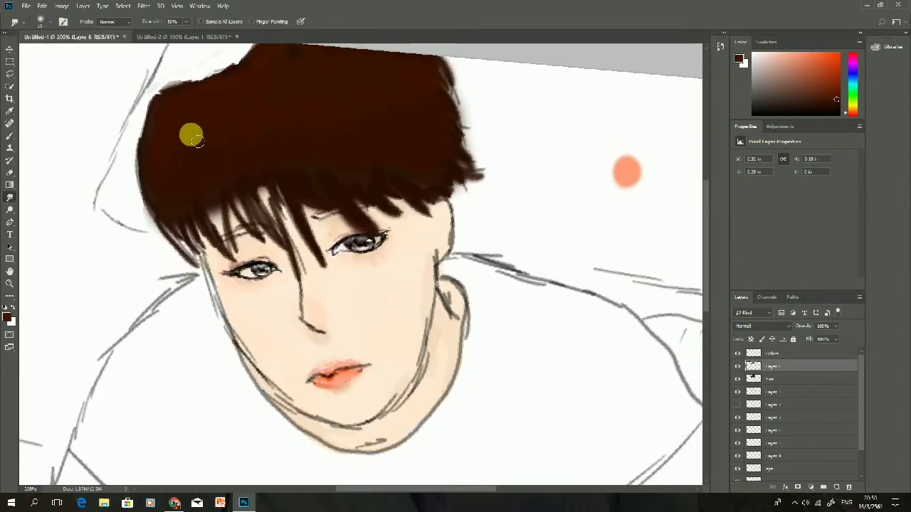
left_click_drag(254, 133, 335, 138)
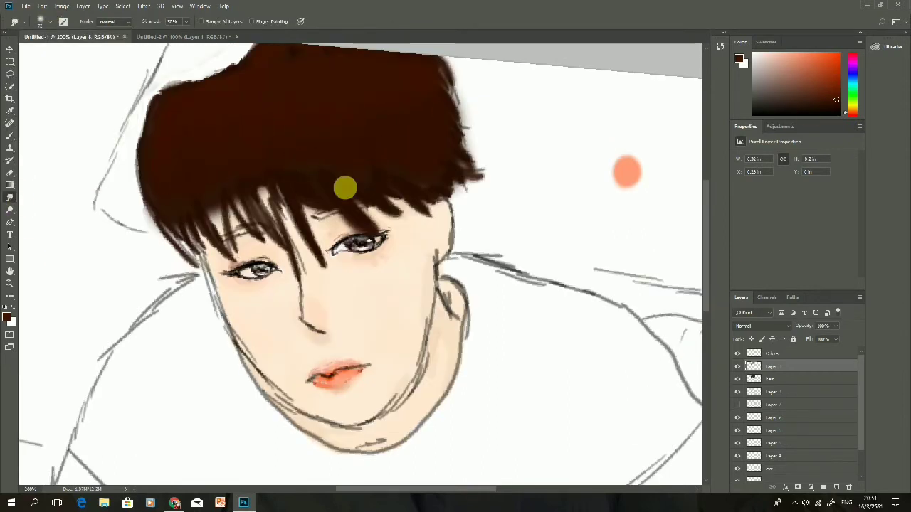
key("alt+bracketleft")
mouse_move(332, 187)
left_mouse_down()
mouse_move(408, 158)
mouse_move(146, 163)
mouse_move(453, 127)
mouse_move(335, 199)
mouse_move(255, 110)
left_mouse_up()
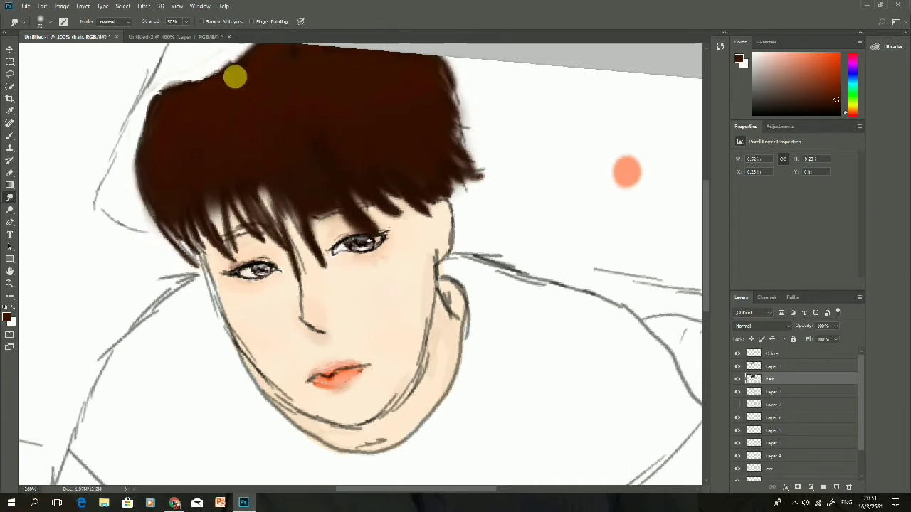
scroll(289, 50, "down", 3)
scroll(155, 151, "up", 3)
scroll(297, 347, "up", 2)
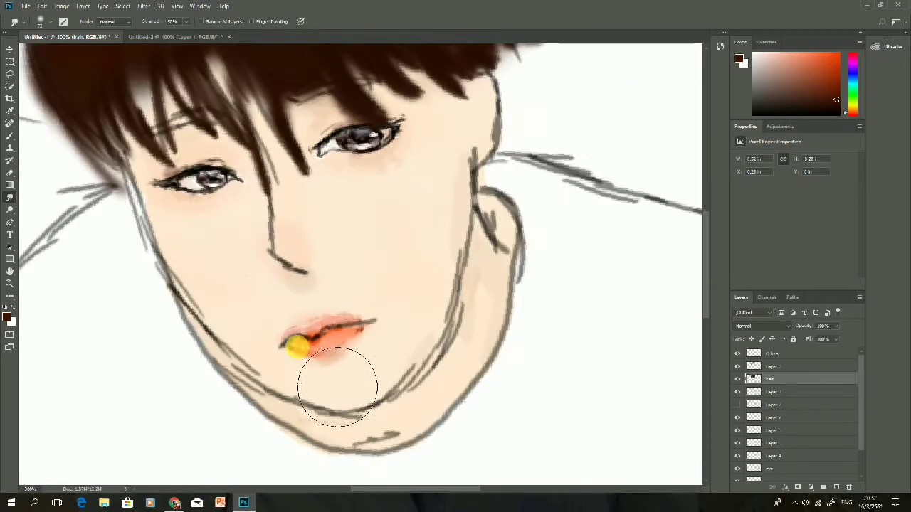
left_click_drag(710, 257, 708, 214)
Dab orange highlights at 40% opacity on the layer above the hair, then undo them
key("b")
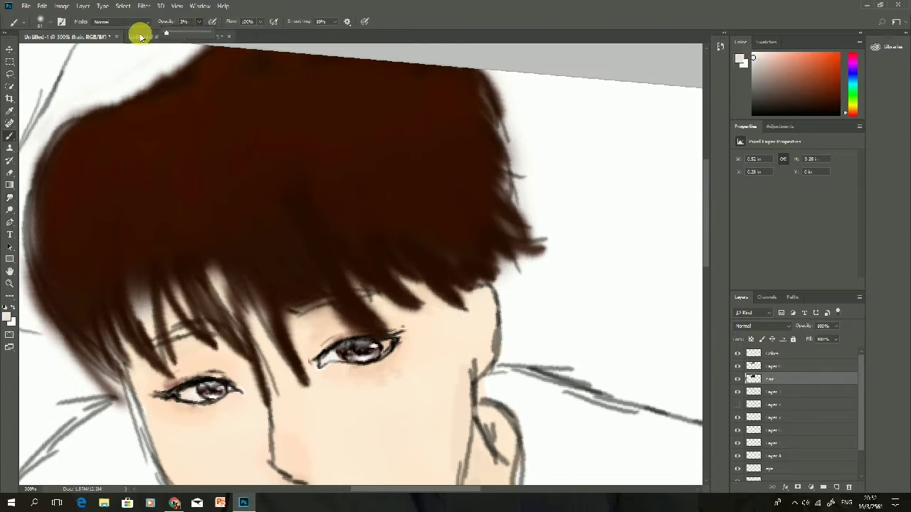
key("alt+bracketright")
scroll(63, 274, "down", 1)
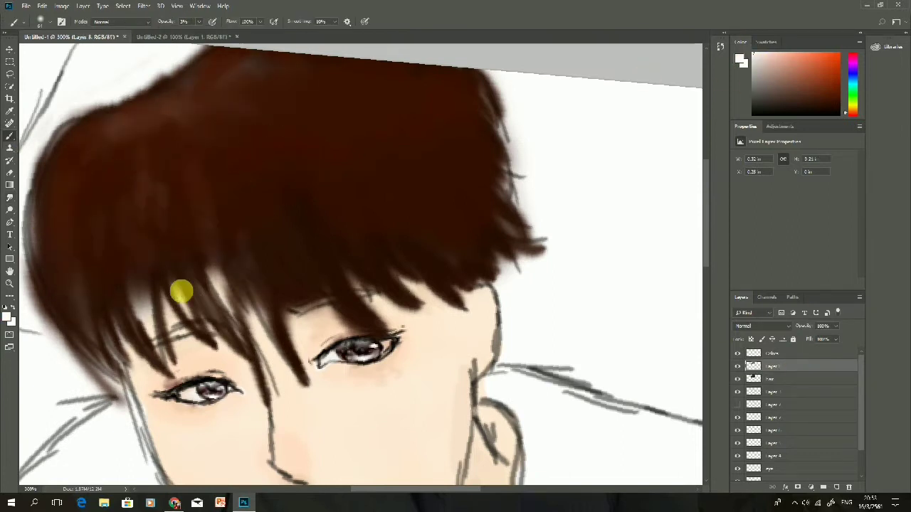
mouse_move(712, 249)
left_mouse_down()
mouse_move(712, 278)
mouse_move(712, 249)
left_mouse_up()
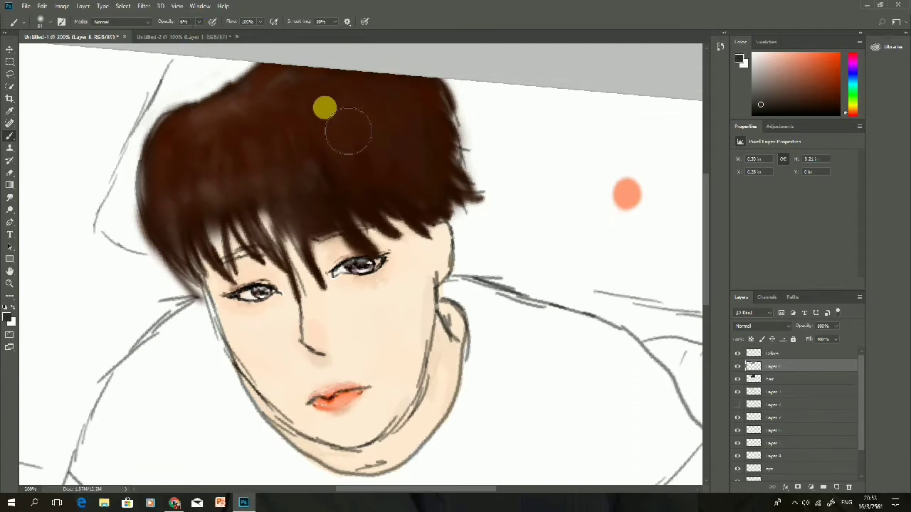
mouse_move(712, 273)
left_mouse_down()
mouse_move(711, 301)
mouse_move(712, 285)
left_mouse_up()
left_click(840, 58)
key("4")
left_click(41, 21)
left_click_drag(158, 153, 351, 113)
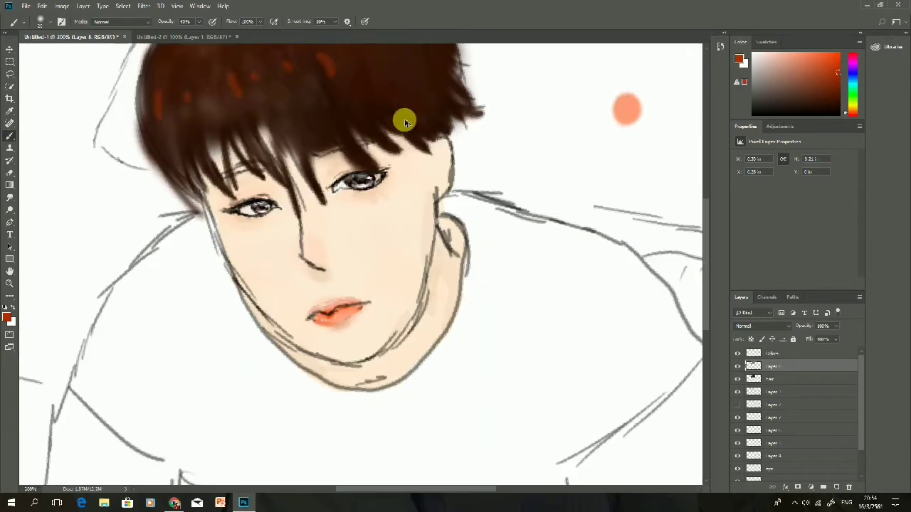
key("ctrl+z")
Streak thin red strands across the hair, smudge them in, and add red-orange accents
scroll(280, 178, "down", 2)
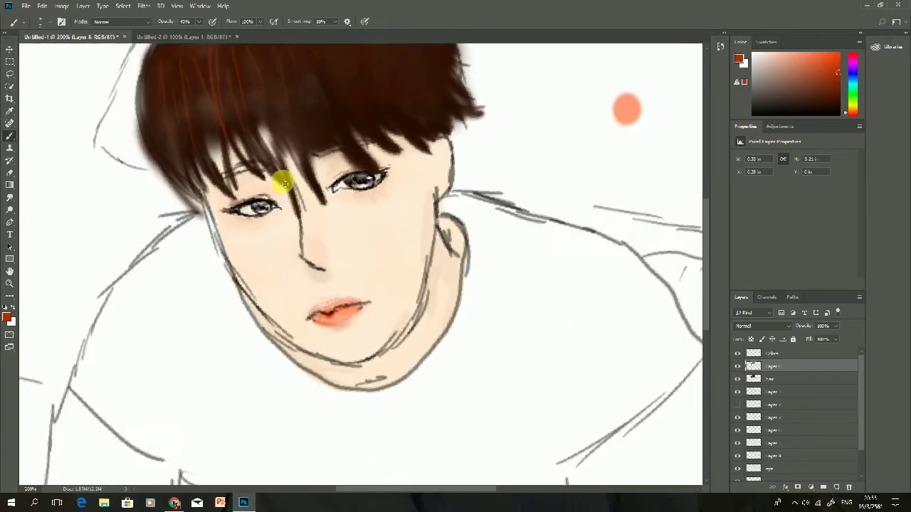
scroll(280, 179, "up", 3)
left_click_drag(299, 86, 319, 159)
key("r")
left_click_drag(240, 163, 455, 89)
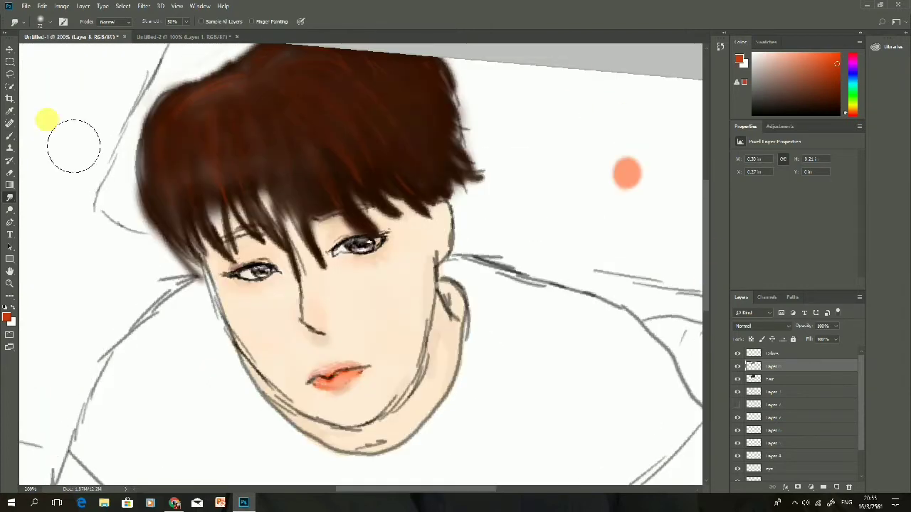
key("b")
left_click(155, 146)
left_click(179, 141)
left_click(158, 147, "alt")
left_click(151, 150, "alt")
Add a new layer, pick light blue, and dab a test dot beside the orange one
scroll(445, 101, "down", 2)
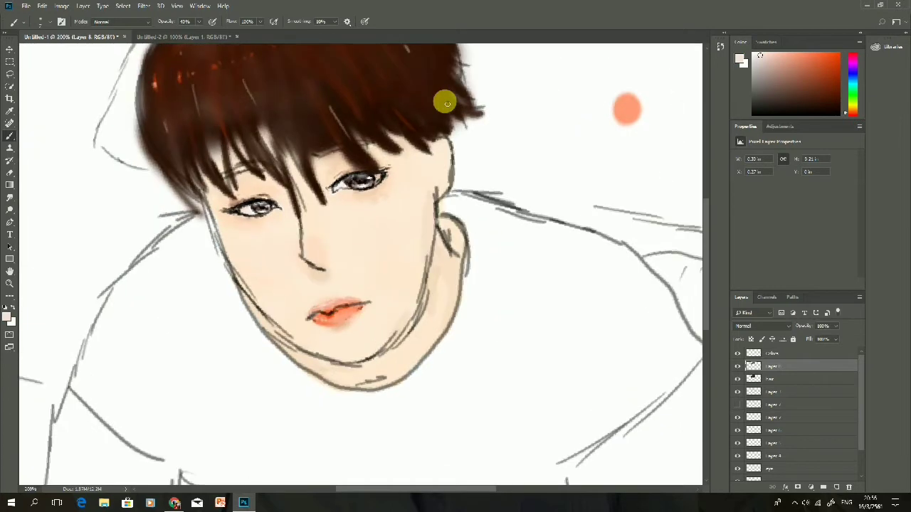
left_click(835, 486)
left_click(852, 79)
left_click(841, 64)
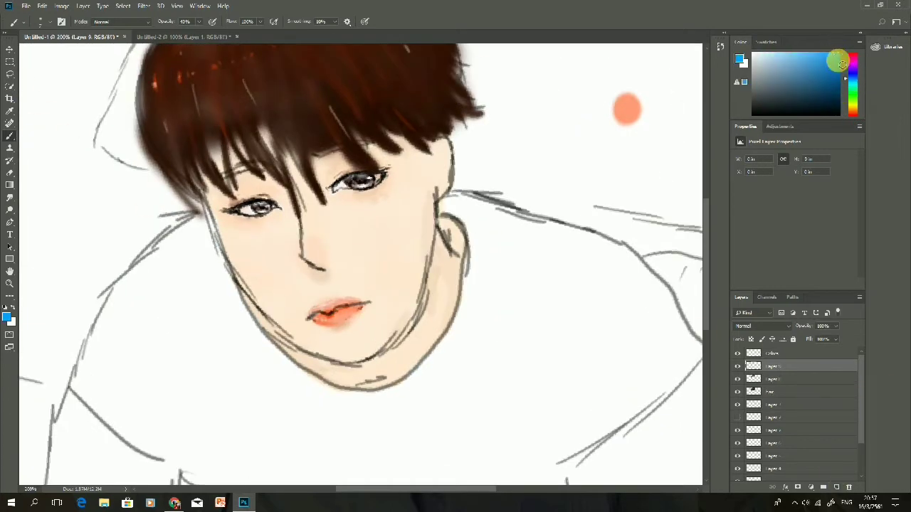
left_click(575, 115)
key("ctrl+minus")
left_click(44, 22)
Paint light blue stripes across both shoulders, the chest and the lower shirt
key("Escape")
mouse_move(422, 244)
left_mouse_down()
mouse_move(467, 232)
mouse_move(519, 284)
mouse_move(432, 278)
mouse_move(442, 276)
left_mouse_up()
mouse_move(290, 266)
left_mouse_down()
mouse_move(236, 290)
mouse_move(327, 305)
left_mouse_up()
left_click_drag(384, 313, 508, 334)
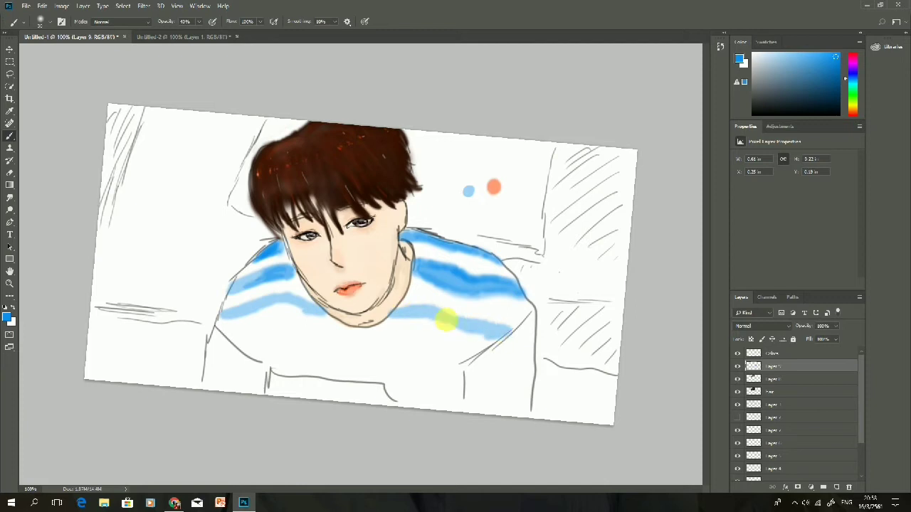
left_click_drag(420, 313, 502, 341)
mouse_move(235, 334)
left_mouse_down()
mouse_move(452, 364)
mouse_move(418, 350)
left_mouse_up()
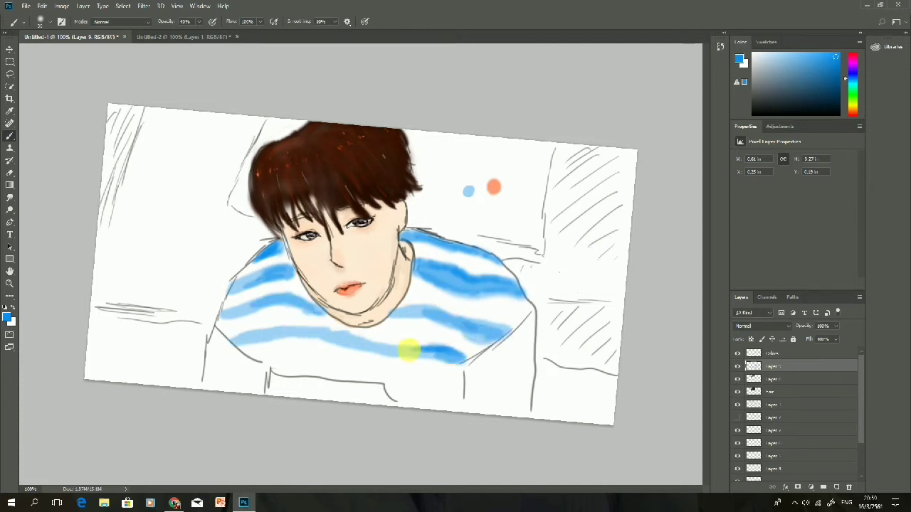
left_click_drag(318, 345, 281, 370)
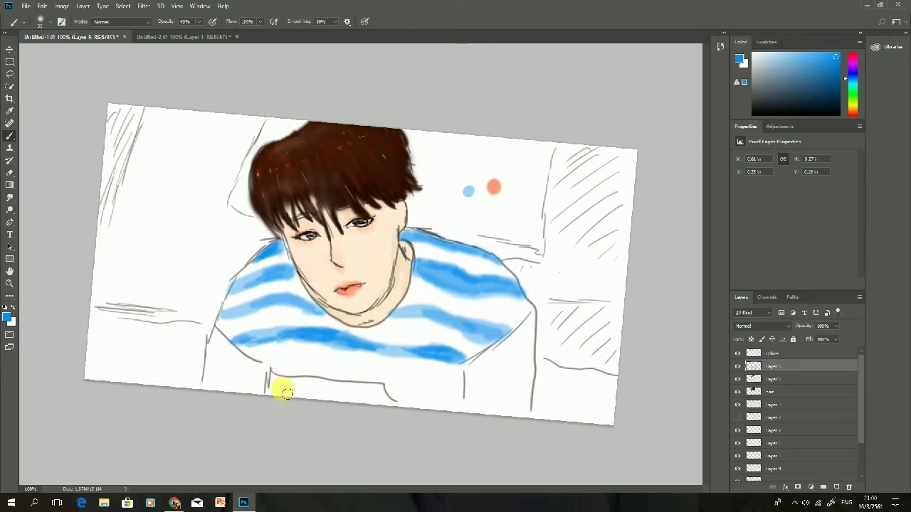
left_click_drag(264, 363, 455, 382)
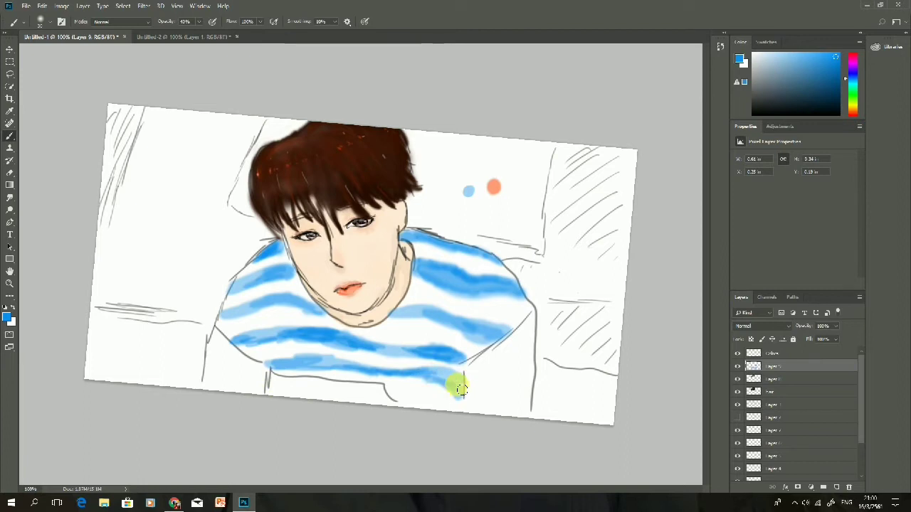
left_click_drag(222, 357, 216, 385)
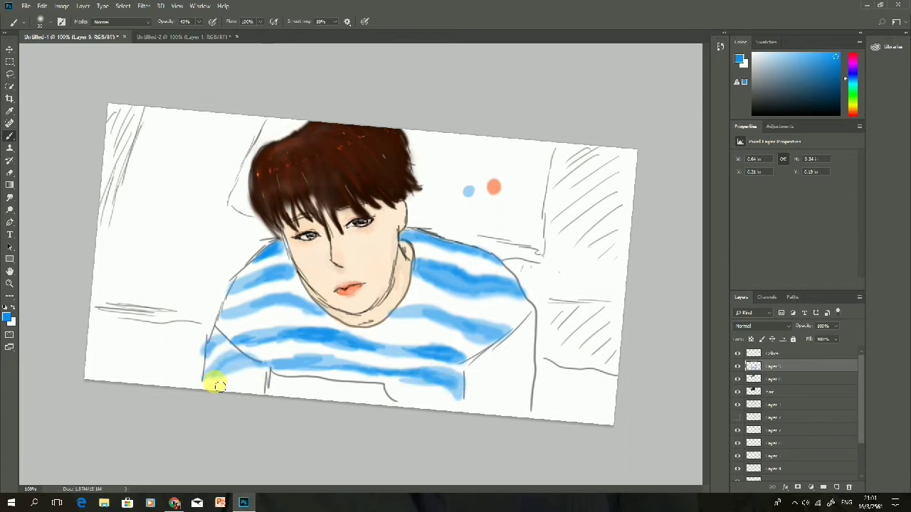
mouse_move(531, 324)
left_mouse_down()
mouse_move(517, 361)
mouse_move(488, 360)
mouse_move(520, 395)
mouse_move(535, 344)
left_mouse_up()
Shade the right shoulder light grey, rotate the canvas, and add Layer 10
mouse_move(423, 297)
left_mouse_down()
mouse_move(508, 320)
mouse_move(456, 264)
mouse_move(512, 285)
left_mouse_up()
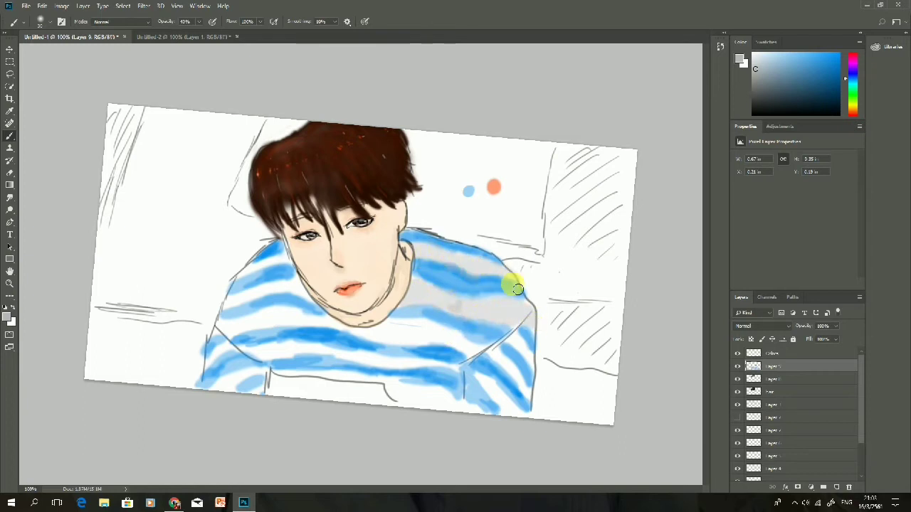
key("ctrl+z")
left_click_drag(414, 242, 518, 287)
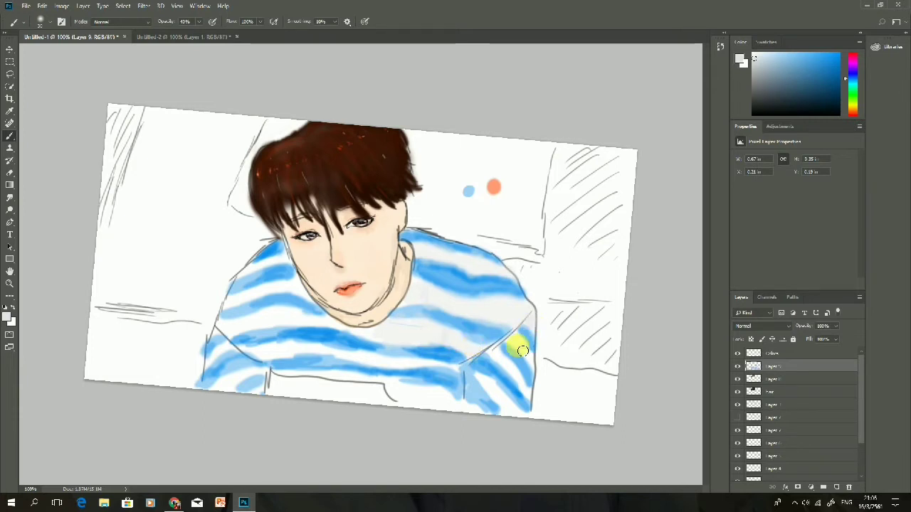
left_click_drag(523, 351, 530, 145)
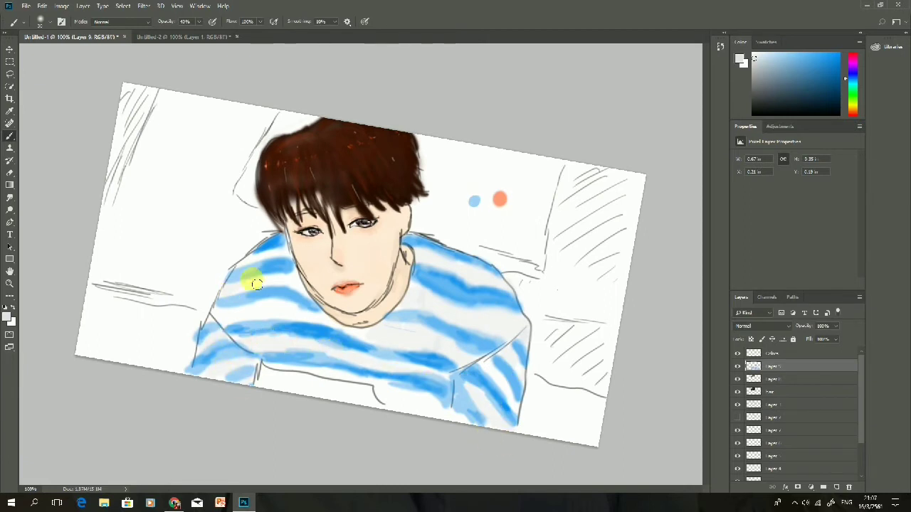
left_click(836, 487)
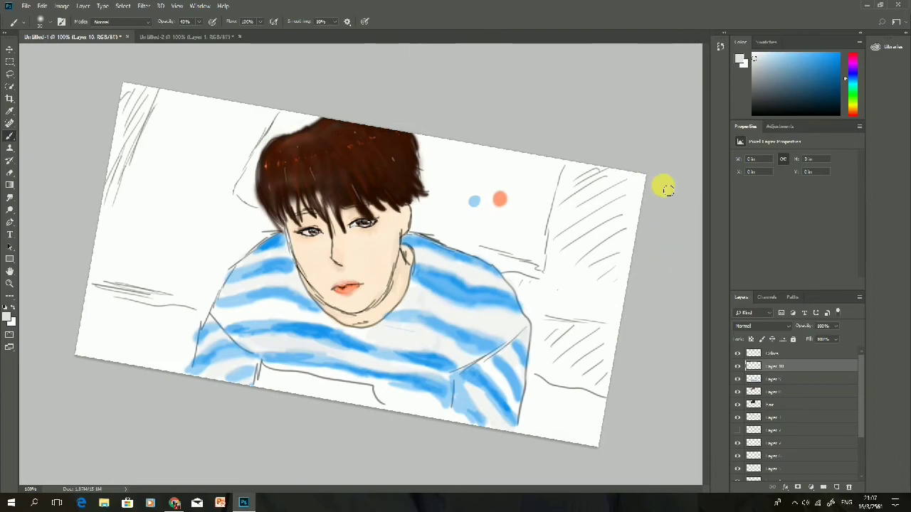
left_click(620, 219, "ctrl")
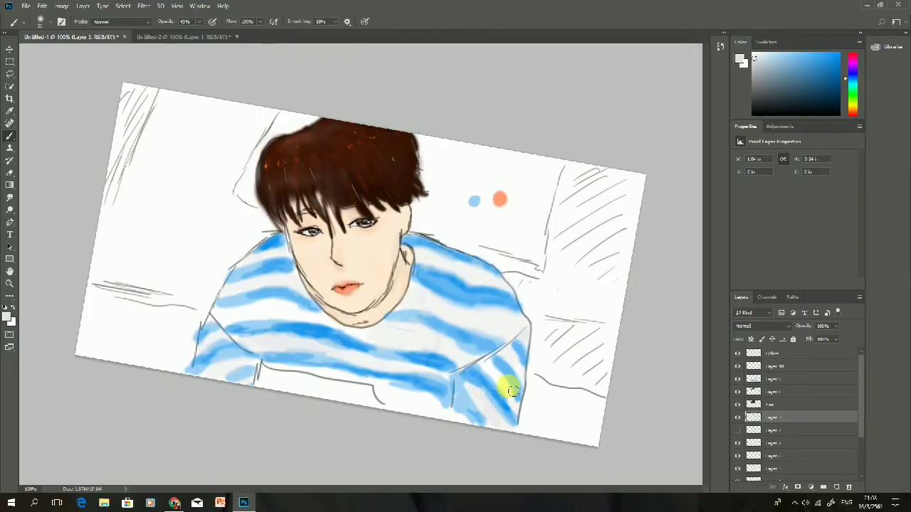
left_click(776, 366)
Paint a purple base across the lower blanket on Layer 10 and move it below Layer 5
left_click(839, 76)
mouse_move(88, 288)
left_mouse_down()
mouse_move(163, 316)
mouse_move(206, 316)
mouse_move(96, 317)
mouse_move(142, 360)
left_mouse_up()
left_click_drag(754, 366, 753, 384)
mouse_move(117, 317)
left_mouse_down()
mouse_move(179, 382)
mouse_move(275, 396)
mouse_move(325, 392)
mouse_move(463, 427)
mouse_move(534, 425)
mouse_move(590, 406)
mouse_move(590, 433)
mouse_move(605, 420)
left_mouse_up()
On a new layer at 100% opacity, dot yellow over the left, bottom and right purple blocks
left_click(837, 487)
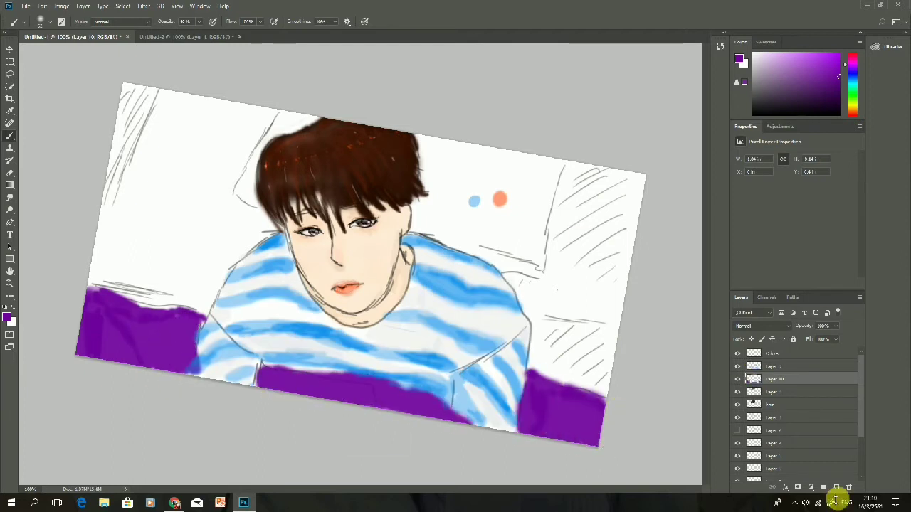
left_click_drag(198, 21, 202, 34)
left_click_drag(97, 314, 171, 349)
left_click_drag(271, 382, 442, 416)
mouse_move(538, 390)
left_mouse_down()
mouse_move(542, 434)
mouse_move(594, 417)
left_mouse_up()
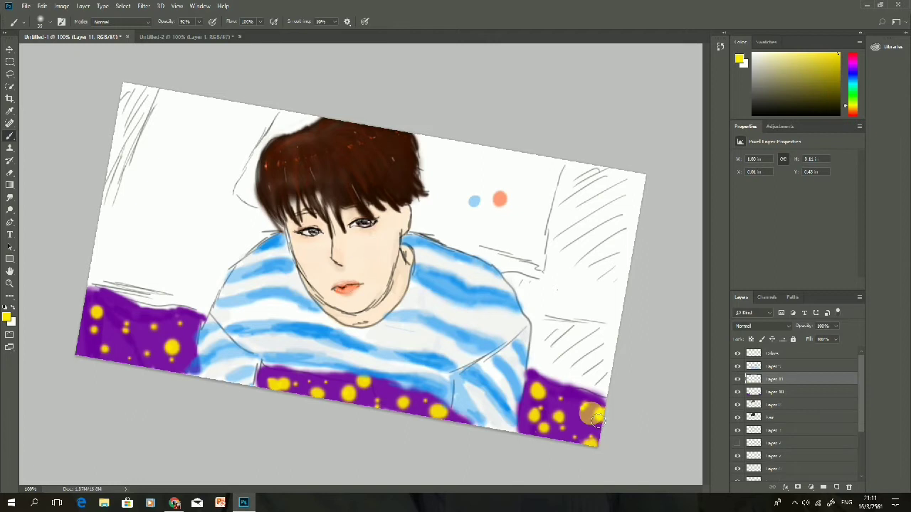
Erase the purple from the blanket on Layer 10
left_click(852, 80)
left_click(738, 392)
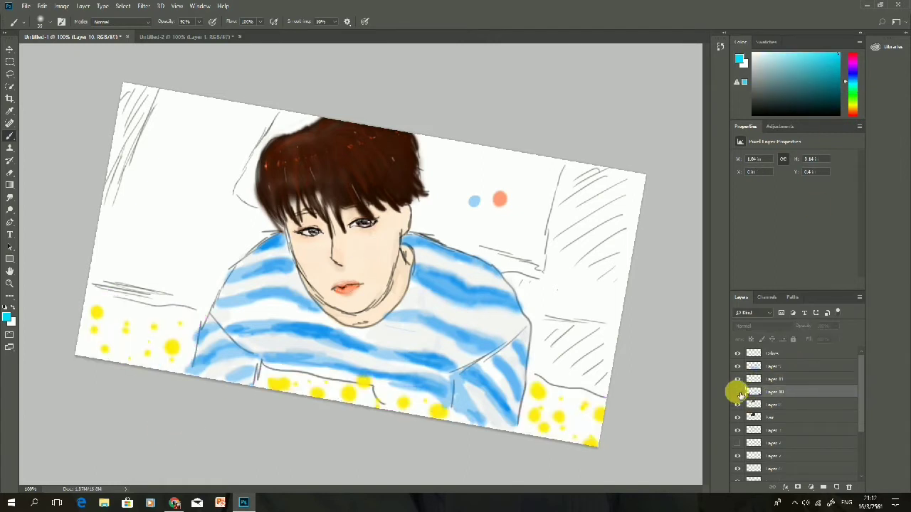
left_click(738, 391)
key("e")
left_click_drag(82, 354, 192, 313)
mouse_move(594, 416)
left_mouse_down()
mouse_move(93, 320)
mouse_move(136, 350)
mouse_move(107, 335)
mouse_move(171, 352)
mouse_move(192, 320)
left_mouse_up()
Repaint the blanket dark blue around the yellow dots along the bottom
left_click(852, 74)
left_click(832, 57)
key("b")
right_click(127, 357)
mouse_move(318, 385)
left_mouse_down()
mouse_move(267, 381)
mouse_move(456, 420)
mouse_move(317, 384)
left_mouse_up()
left_click_drag(526, 384, 598, 434)
left_click_drag(199, 22, 207, 32)
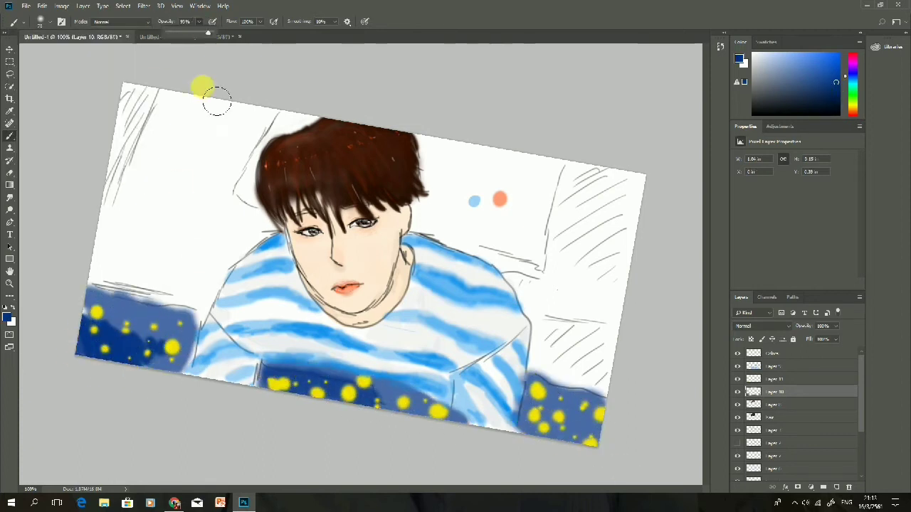
left_click_drag(89, 306, 199, 356)
mouse_move(270, 377)
left_mouse_down()
mouse_move(410, 411)
mouse_move(613, 415)
left_mouse_up()
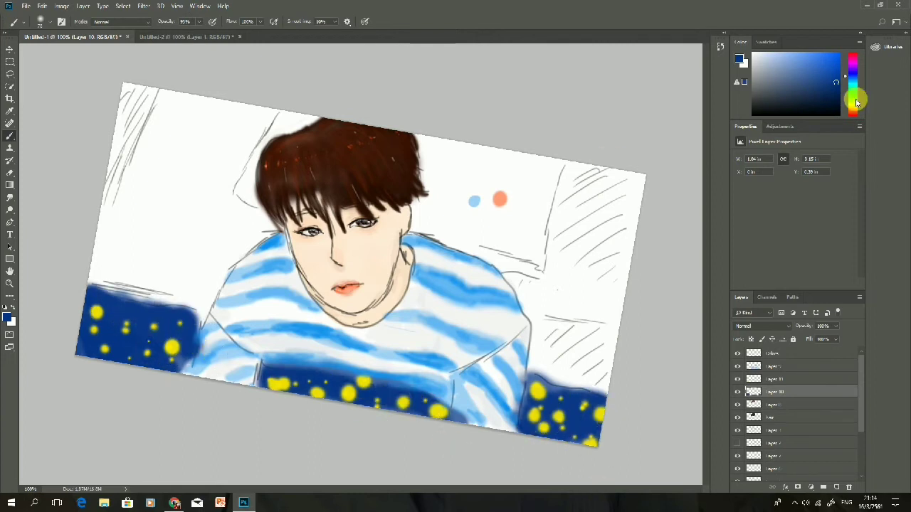
Add a dim olive-yellow dot to the blanket on Layer 11
left_click(856, 102)
left_click(774, 379)
left_click(98, 294)
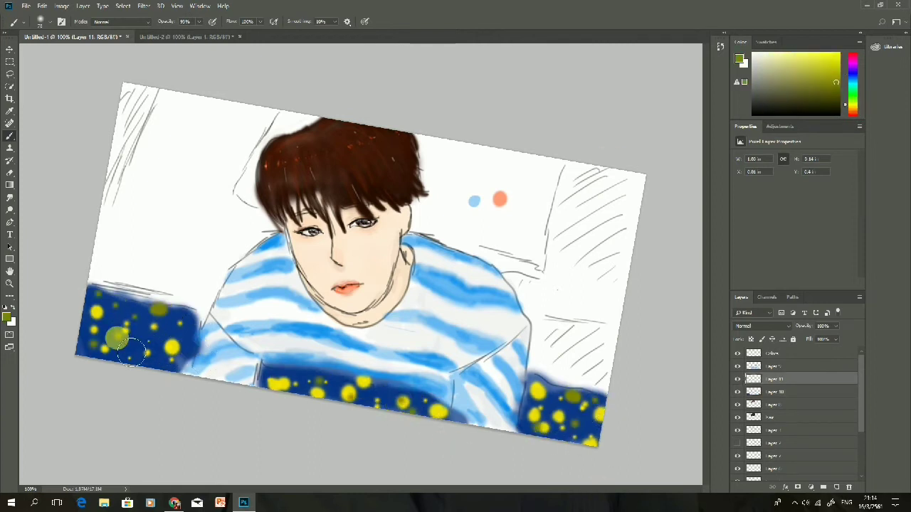
On new Layer 12 with a size 97 brush, paint pale cyan over the right background
left_click(836, 486)
left_click(856, 90)
left_click(41, 22)
left_click(92, 50)
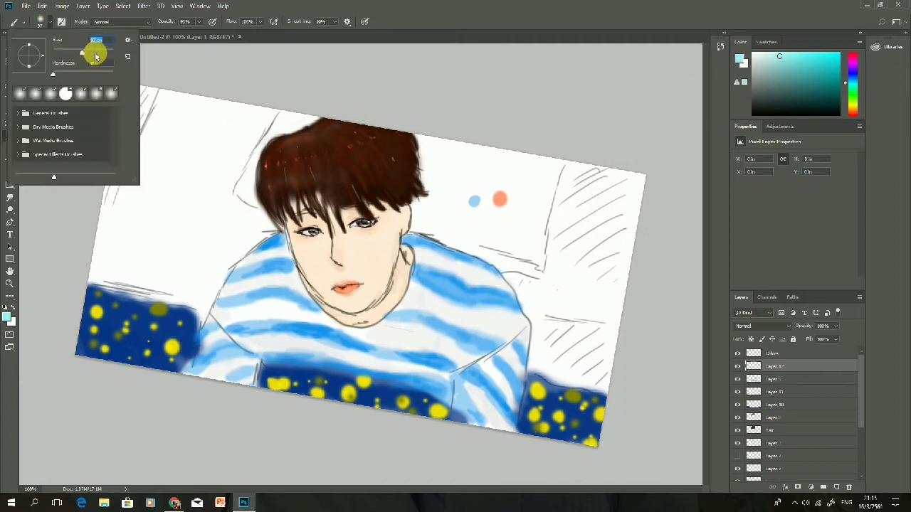
left_click_drag(775, 366, 803, 448)
mouse_move(605, 321)
left_mouse_down()
mouse_move(554, 351)
mouse_move(661, 204)
left_mouse_up()
On a new Layer 13, paint mint green at the upper right with lower opacity
key("ctrl+shift+alt+n")
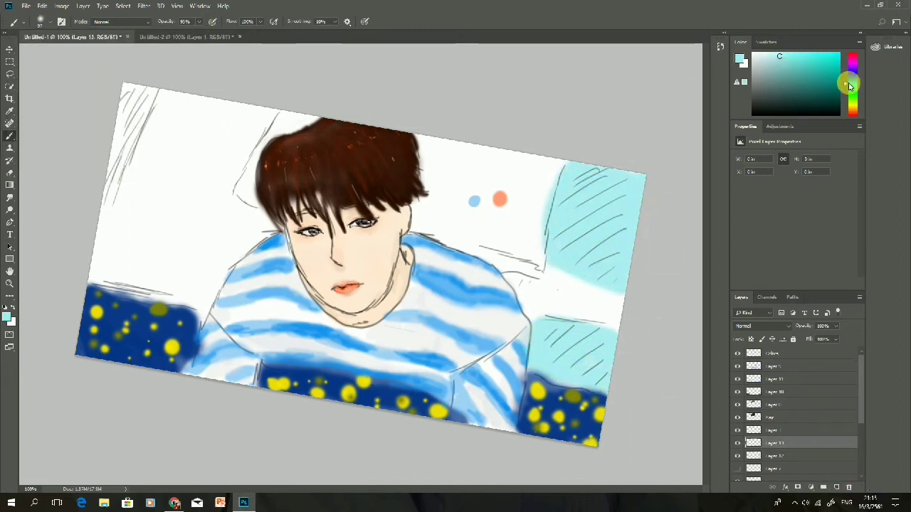
left_click(852, 88)
left_click_drag(640, 178, 650, 245)
left_click(773, 53)
key("6")
key("7")
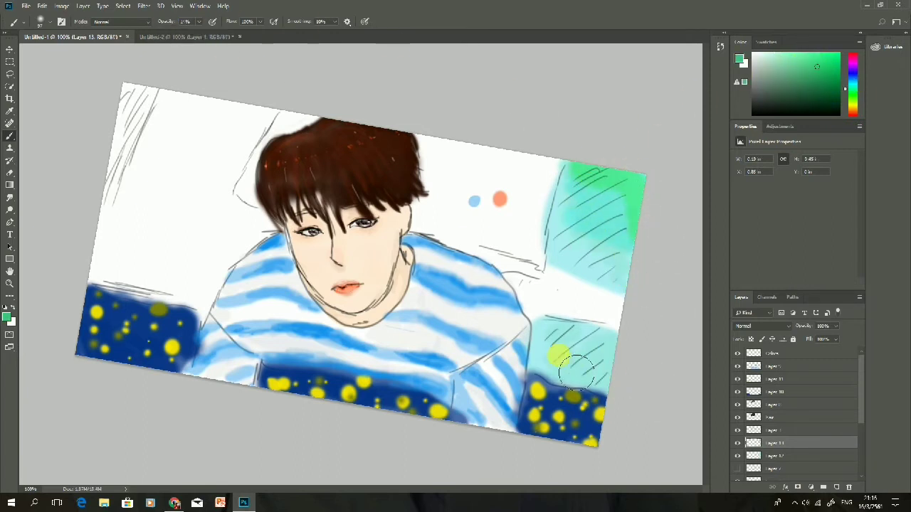
left_click(9, 345)
Toggle Full Screen Mode on with F, then back to the standard view
key("f")
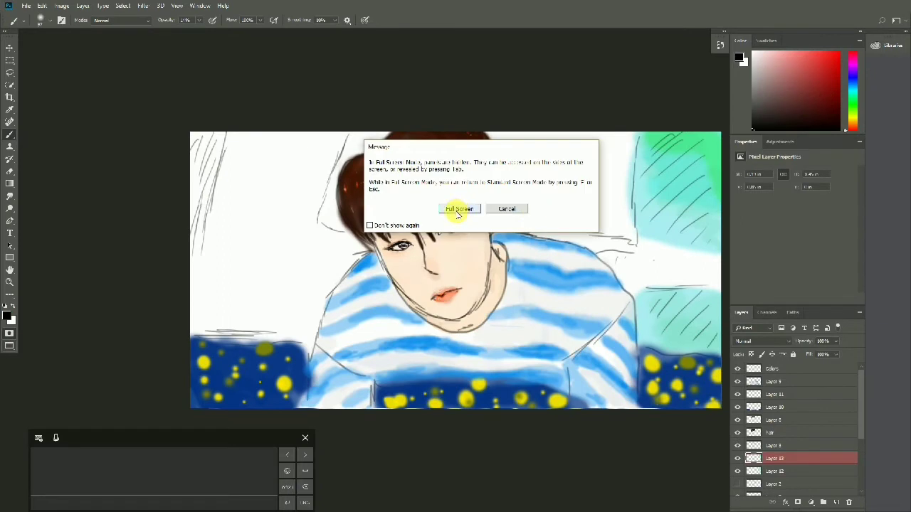
left_click(457, 209)
key("f")
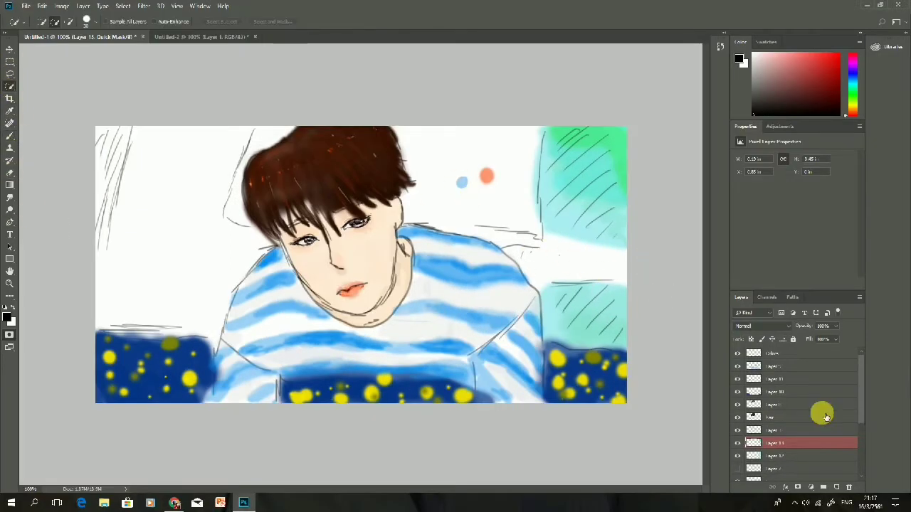
Browse the layer stack, selecting Layer 5 and then Layer 11
left_click(755, 367)
left_click(769, 404)
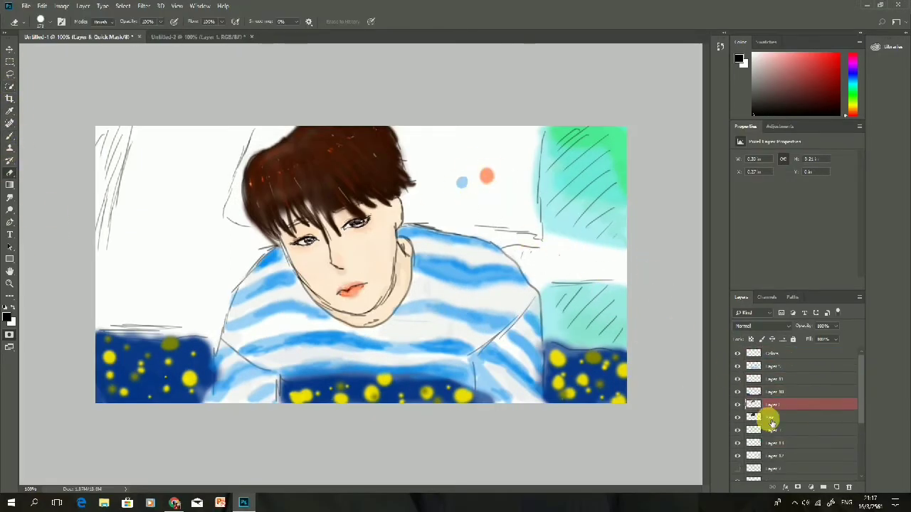
scroll(793, 427, "down", 3)
left_click(779, 420)
scroll(842, 437, "up", 5)
left_click(776, 379)
mouse_move(602, 287)
left_mouse_down()
mouse_move(620, 230)
mouse_move(498, 188)
left_mouse_up()
key("b")
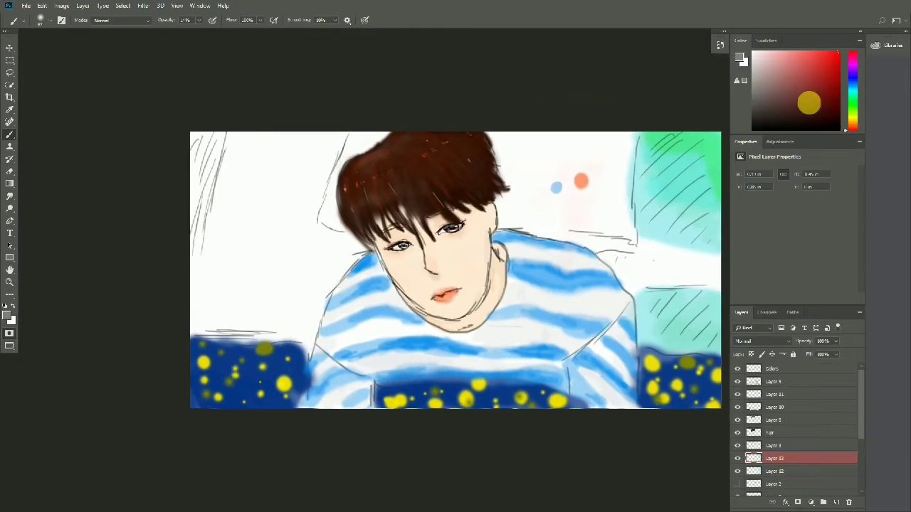
Select the Colors layer, add a new layer above it, and set opacity to 100%
left_click(815, 367)
key("Return")
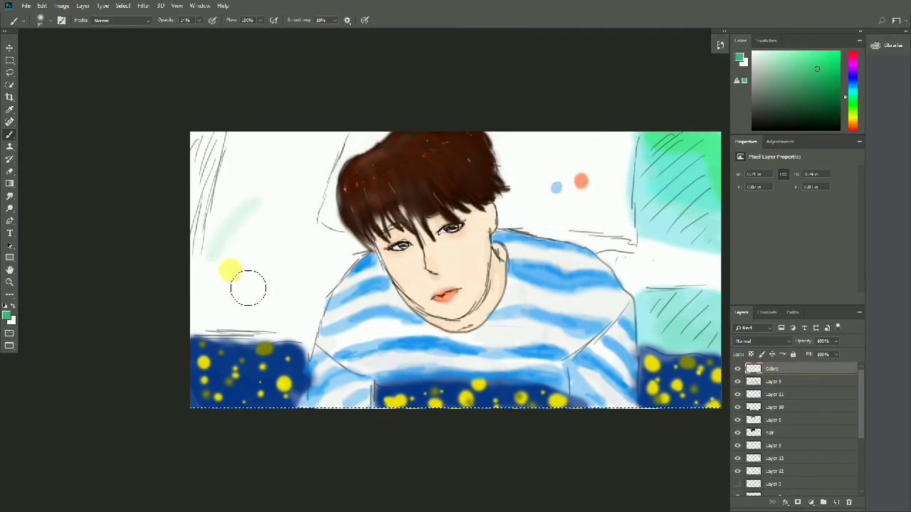
key("ctrl+d")
left_click(836, 502)
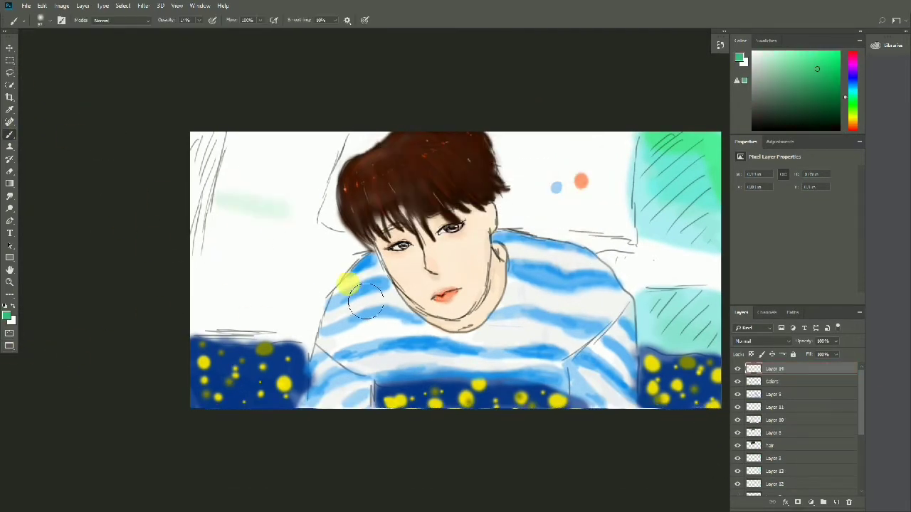
key("0")
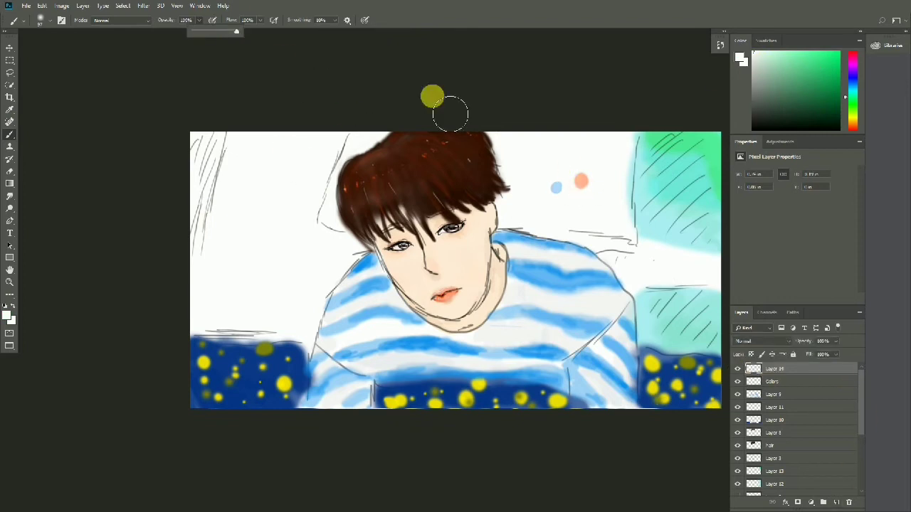
left_click(741, 58)
Choose a pale cream-yellow and paint it across the upper-right pillow area
left_click_drag(460, 226, 460, 222)
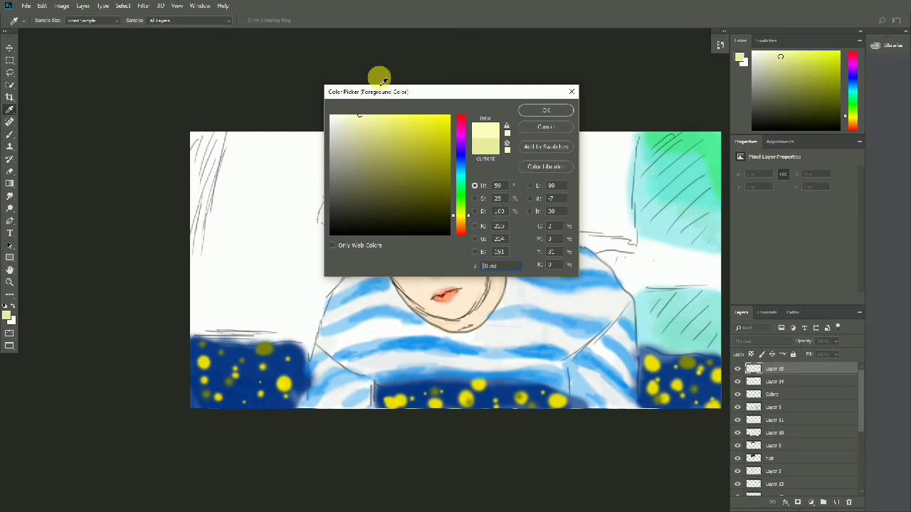
left_click(546, 110)
key("b")
left_click_drag(520, 116, 541, 163)
scroll(805, 399, "down", 2)
left_click_drag(596, 121, 555, 213)
Move Layer 14 lower in the stack and swap the paint colour to white
left_click(755, 385)
scroll(800, 468, "down", 1)
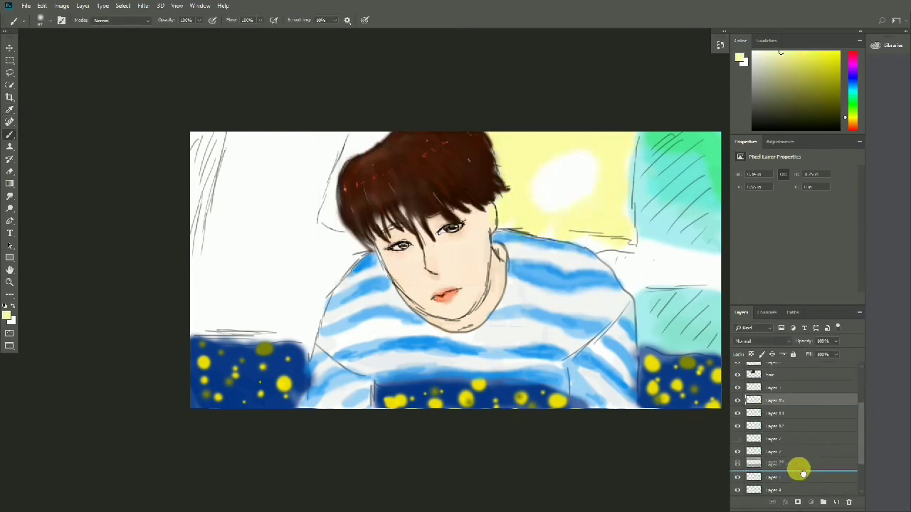
left_click(738, 464)
key("x")
left_click_drag(765, 457, 788, 415)
left_click_drag(570, 171, 562, 206)
scroll(804, 405, "up", 2)
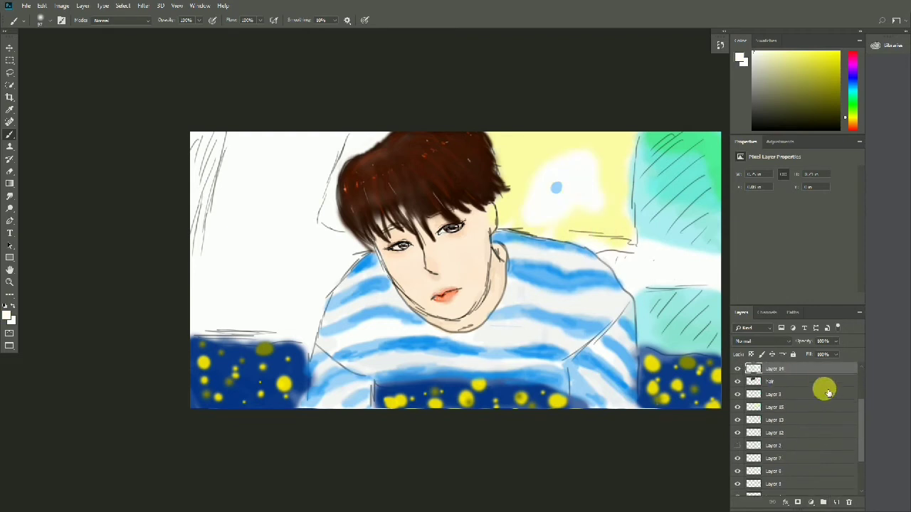
left_click_drag(865, 415, 864, 441)
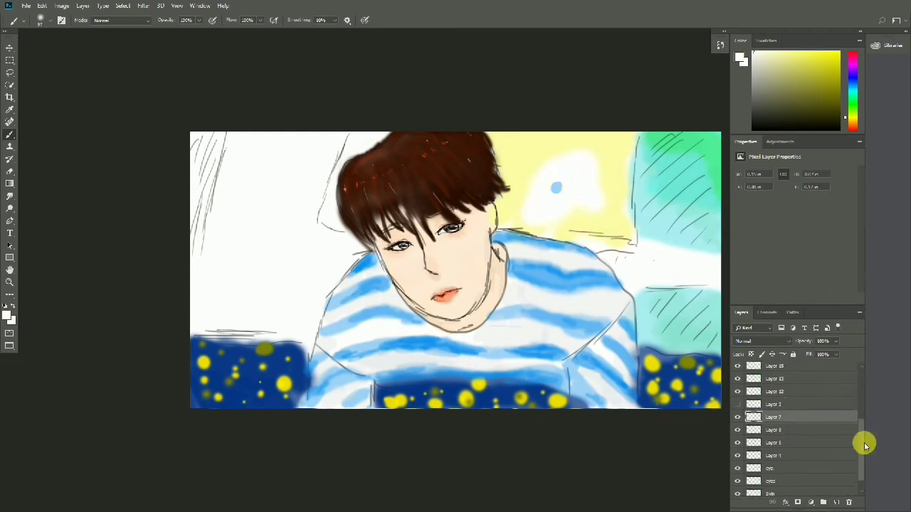
Rename Layer 15 to 'pillow' and paint pale yellow along the hair's upper edge
double_click(777, 402)
key("Escape")
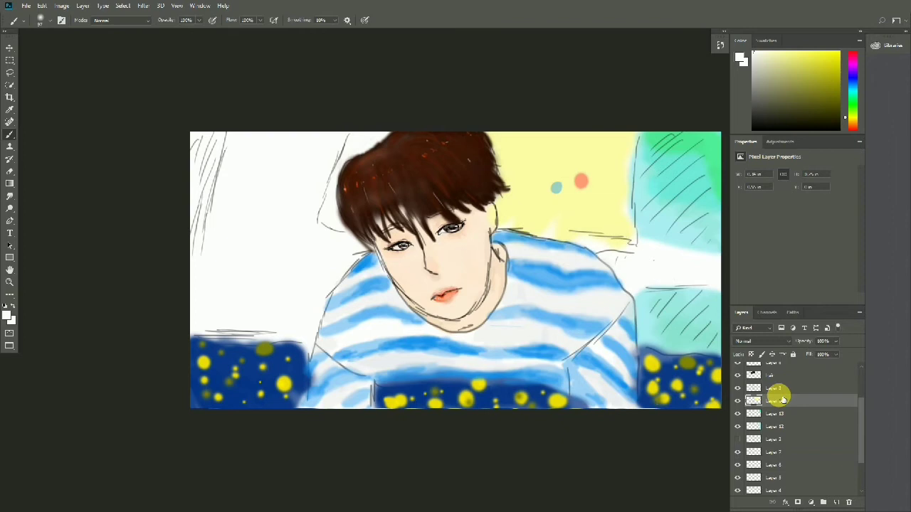
left_click(612, 215)
left_click(580, 235, "alt")
left_click_drag(345, 139, 354, 222)
Erase the stray dots from the pillow on the eye, hair and Colors layers
left_click(10, 172)
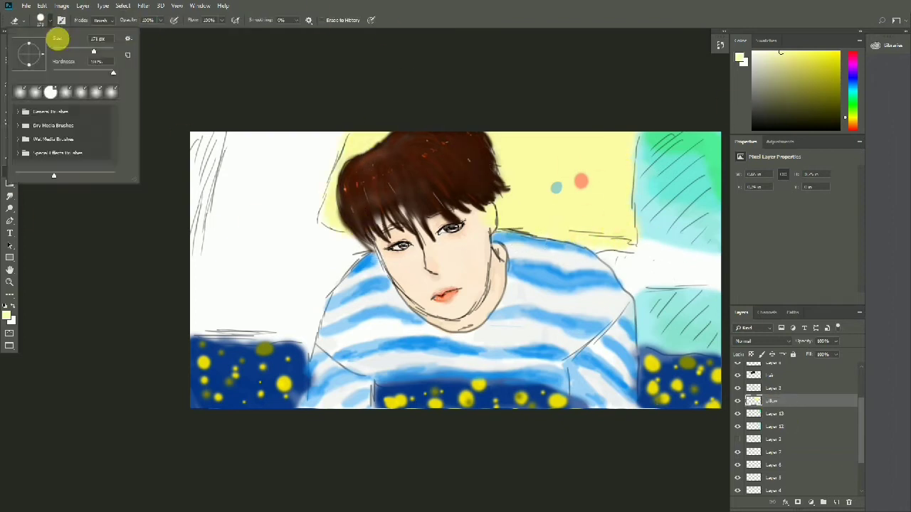
scroll(803, 437, "down", 3)
left_click(801, 452)
scroll(863, 439, "up", 3)
left_click(738, 400)
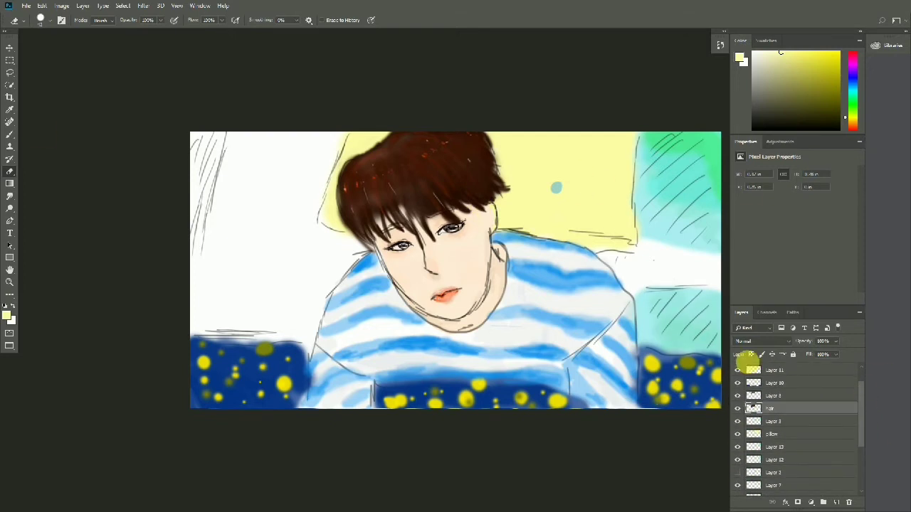
left_click(787, 384)
left_click(780, 370)
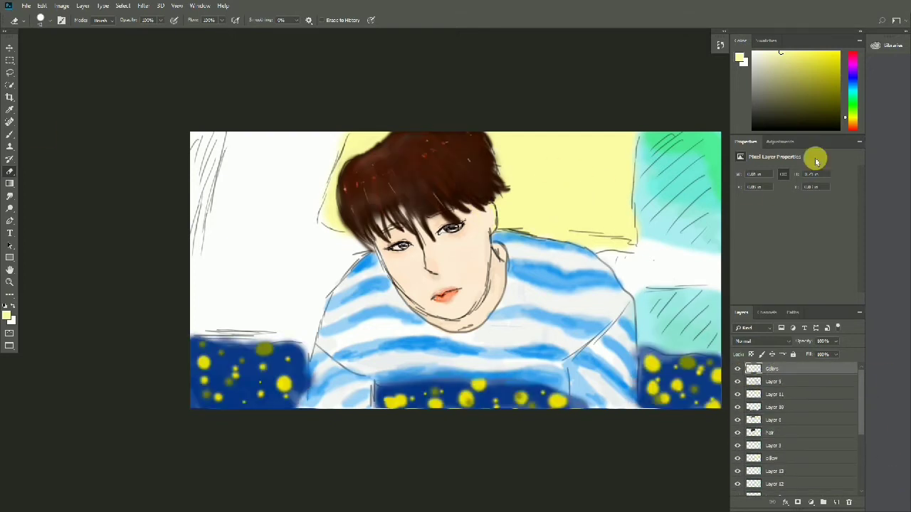
On the pillow layer, set the brush to 30% opacity and choose a pale yellow-green
scroll(858, 393, "down", 3)
left_click(783, 389)
key("b")
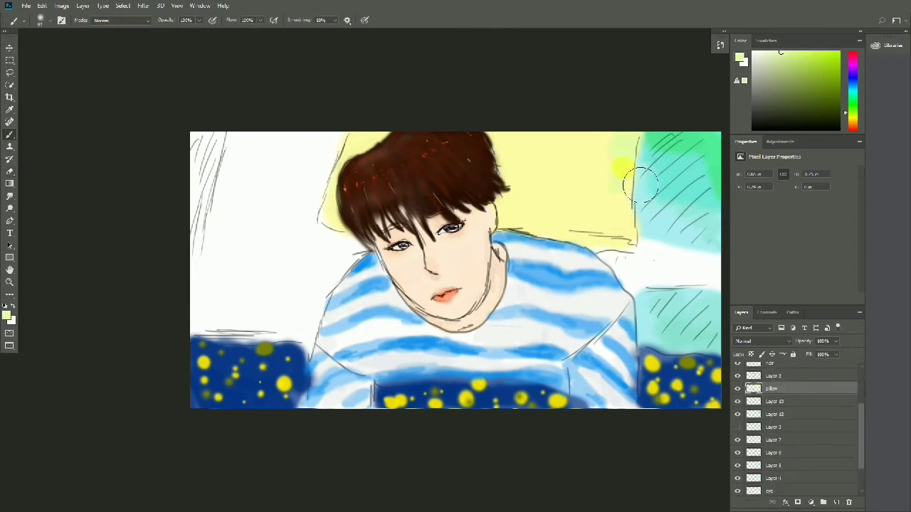
left_click(48, 20)
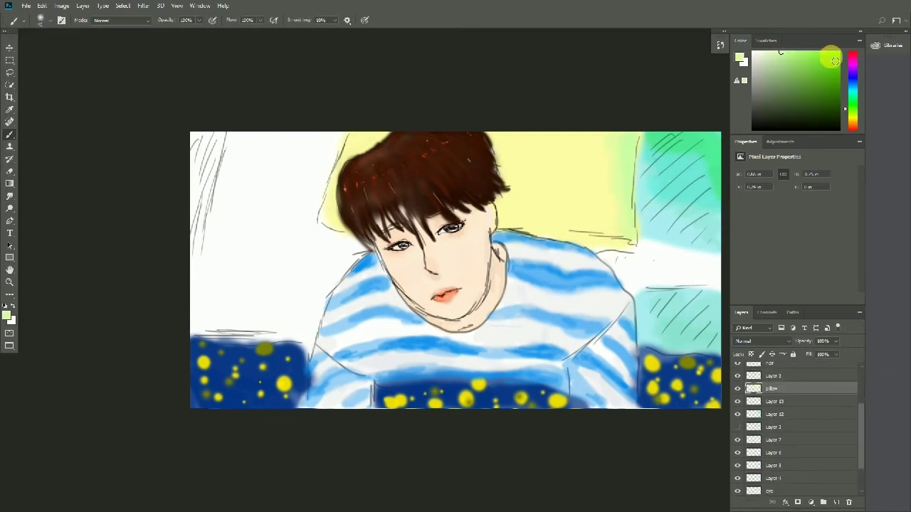
left_click_drag(185, 20, 166, 27)
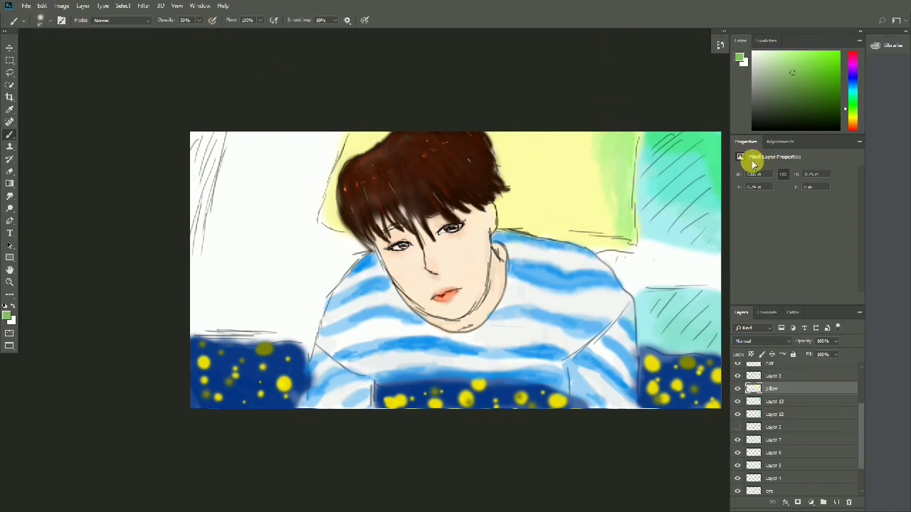
left_click(847, 117)
left_click(780, 52)
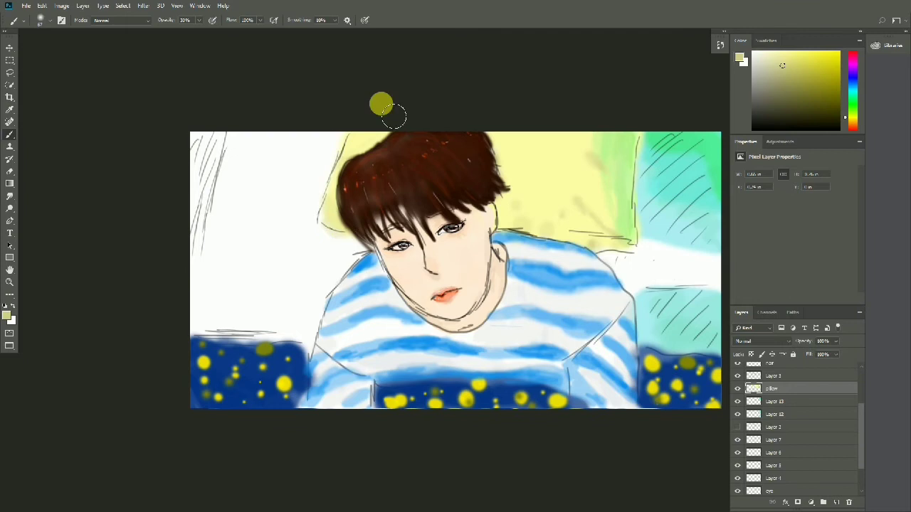
left_click(637, 193, "alt")
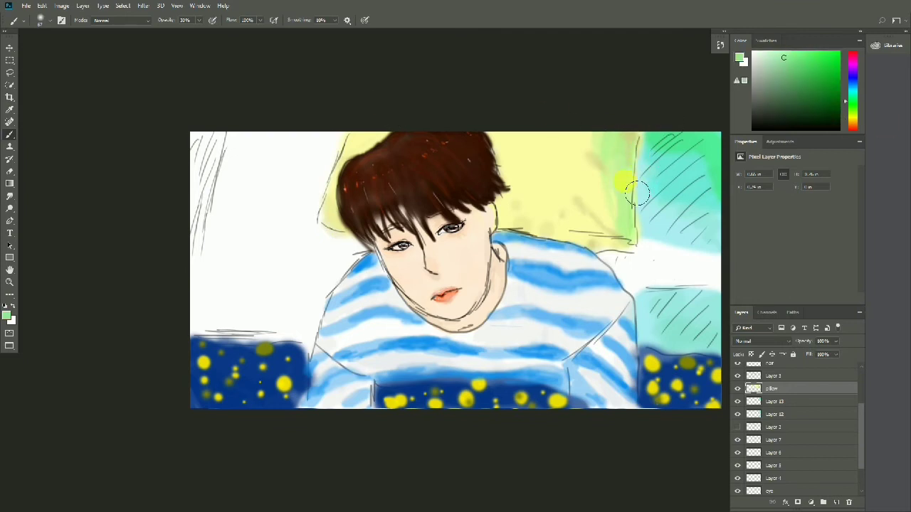
left_click(853, 116)
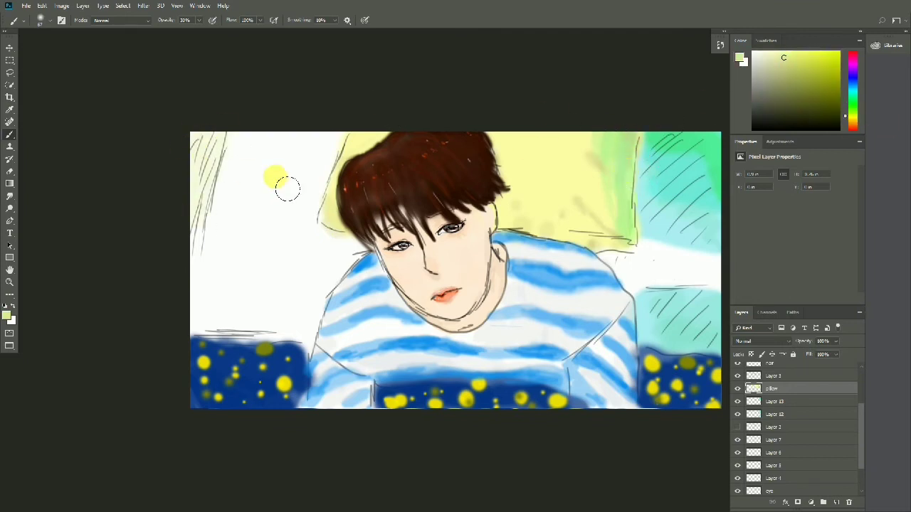
On a new layer, wash pale green and near-white over the left background
key("alt+period")
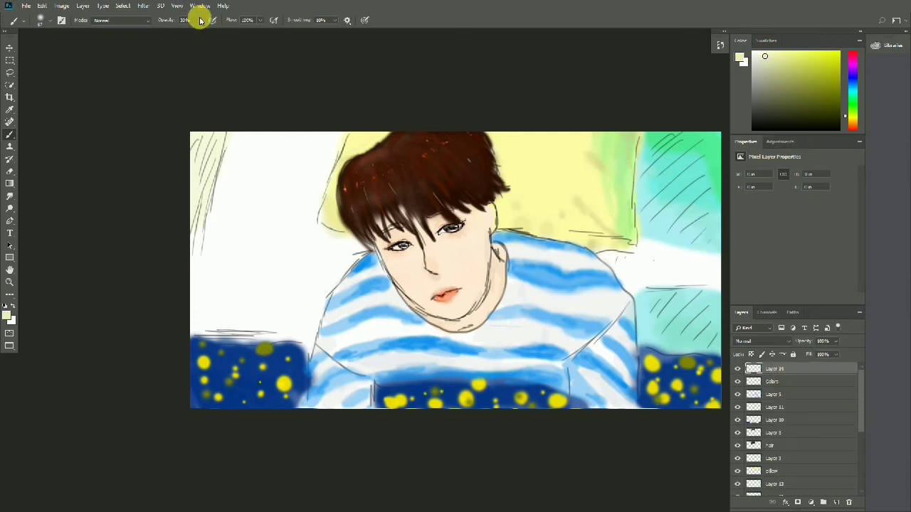
left_click(249, 61)
key("Return")
left_click(762, 59)
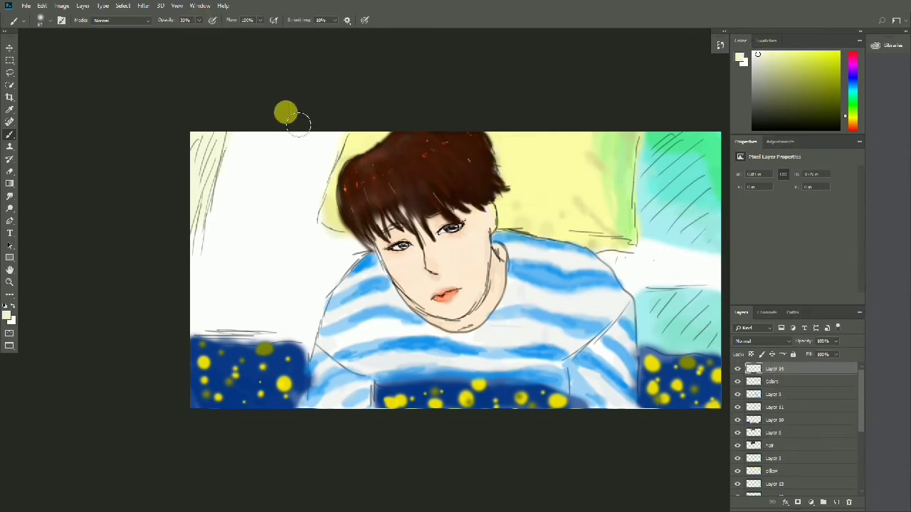
left_click(852, 104)
left_click(41, 19)
left_click_drag(321, 134, 299, 335)
left_click(746, 51)
left_click_drag(315, 253, 375, 271)
left_click(758, 57)
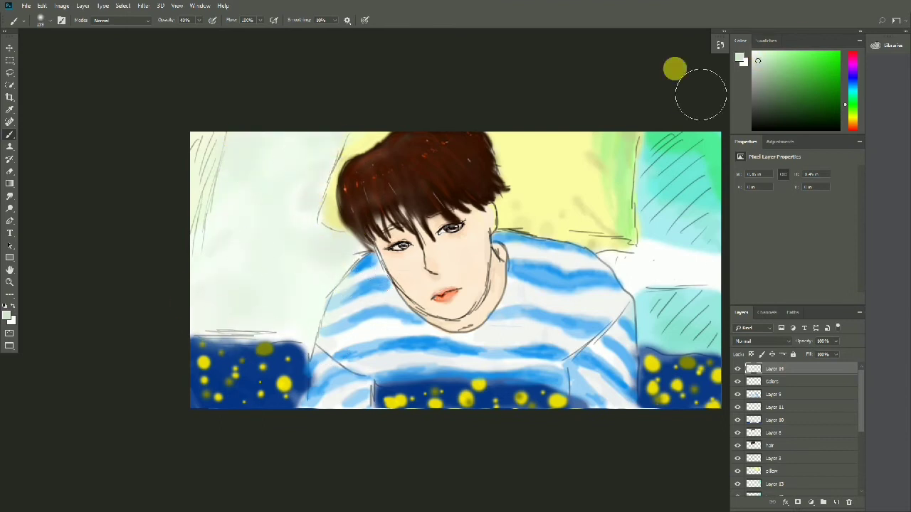
Cover the yellow patch by the shoulder and shade the upper-right hatching dark
left_click_drag(647, 281, 705, 260)
left_click(741, 32)
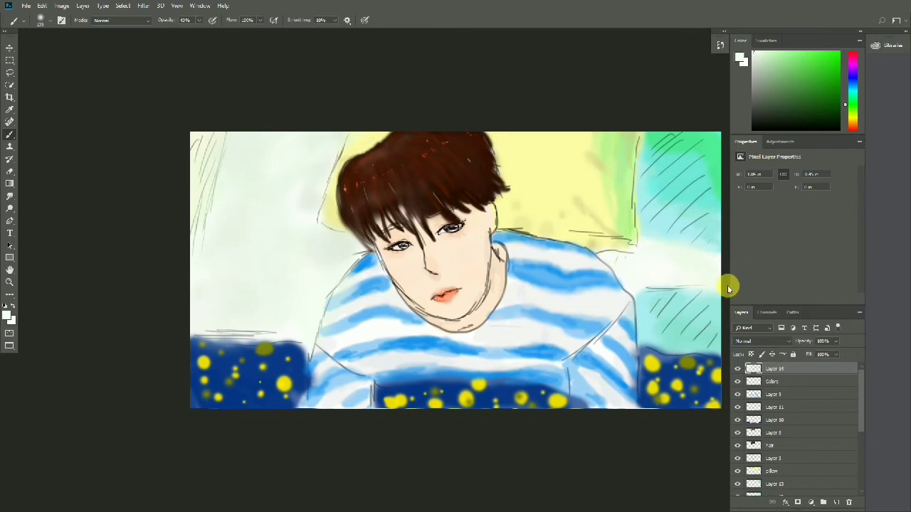
left_click_drag(644, 135, 641, 213)
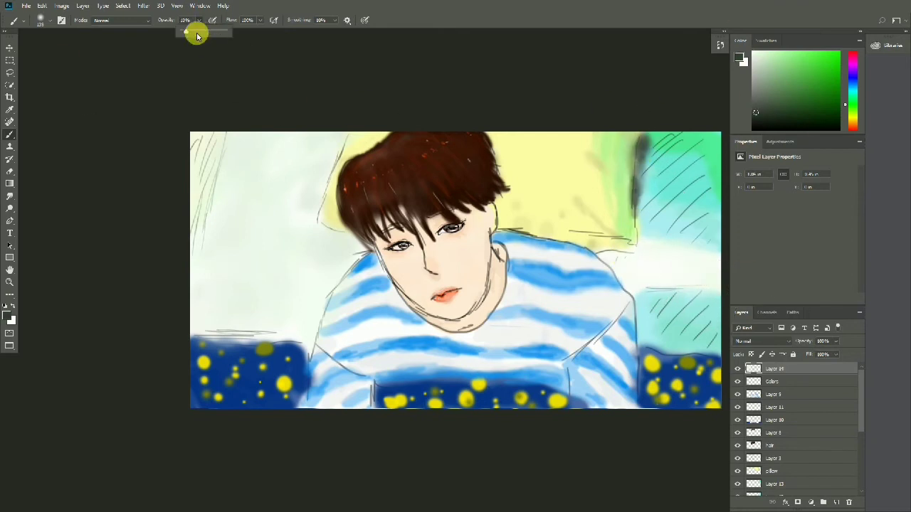
mouse_move(644, 149)
left_mouse_down()
mouse_move(671, 173)
mouse_move(699, 228)
left_mouse_up()
left_click(52, 17)
left_click(672, 235)
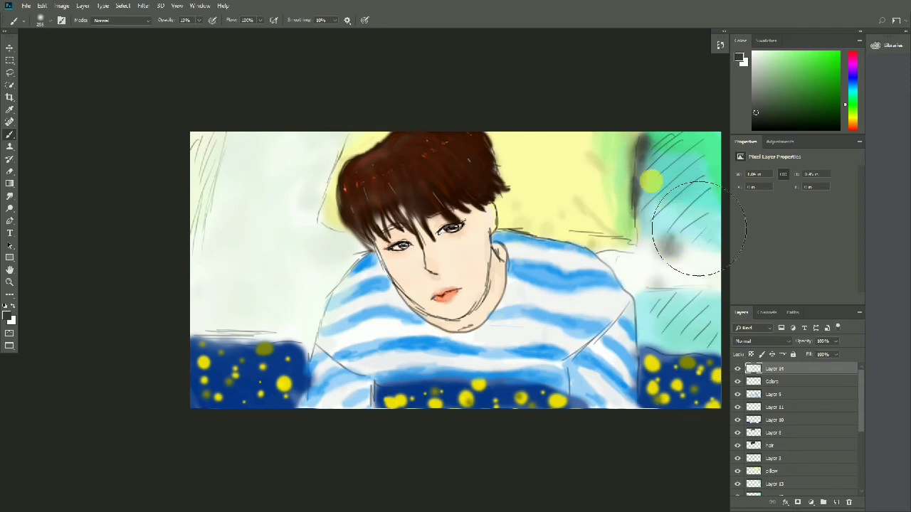
With a slightly larger white brush at 35% opacity, lighten and smudge the right background
left_click(753, 53)
left_click(37, 25)
key("bracketright")
key("3")
key("5")
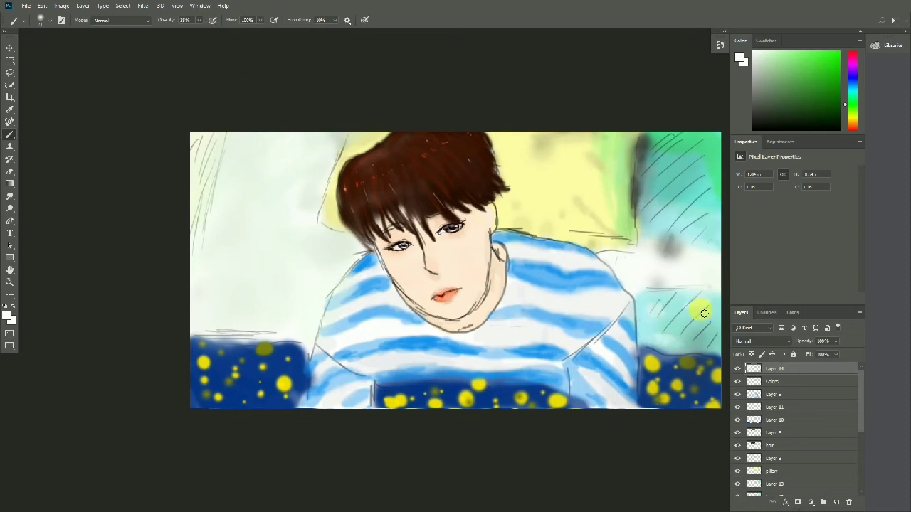
mouse_move(671, 251)
left_mouse_down()
mouse_move(683, 264)
mouse_move(682, 286)
left_mouse_up()
left_click(5, 188)
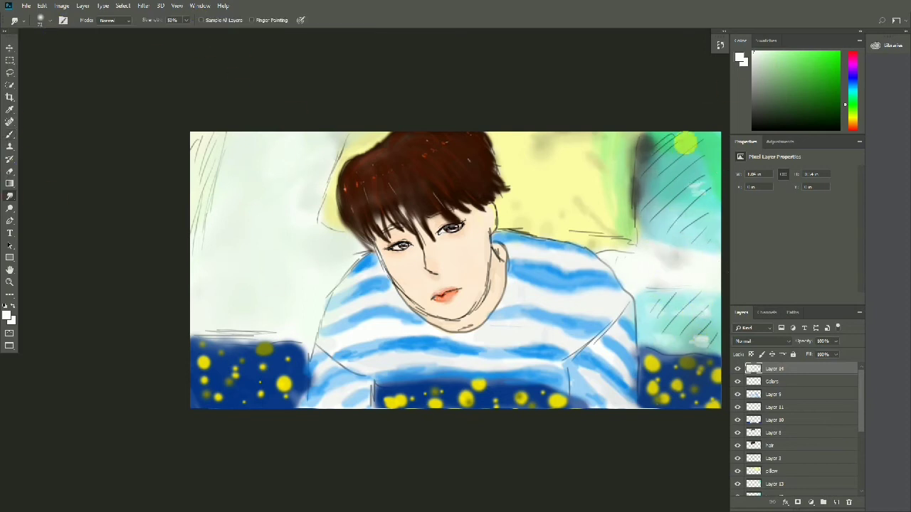
left_click(10, 136)
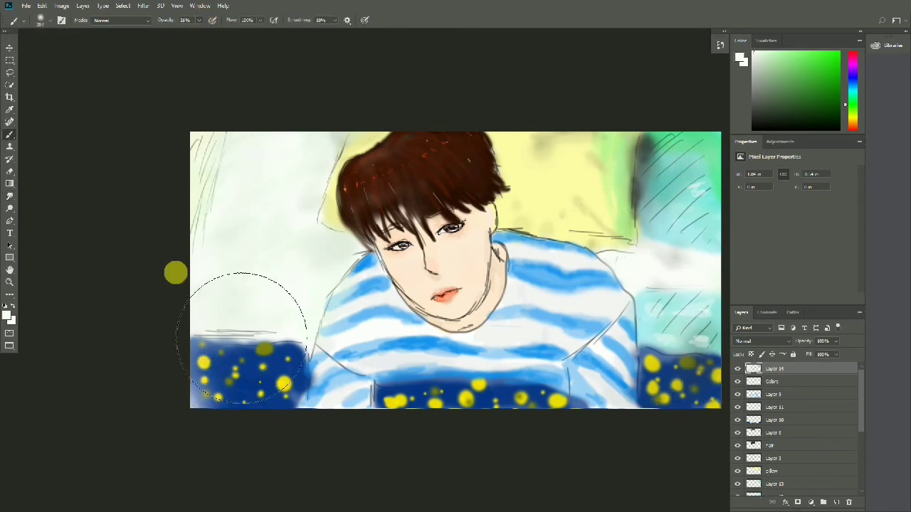
left_click_drag(356, 263, 338, 275)
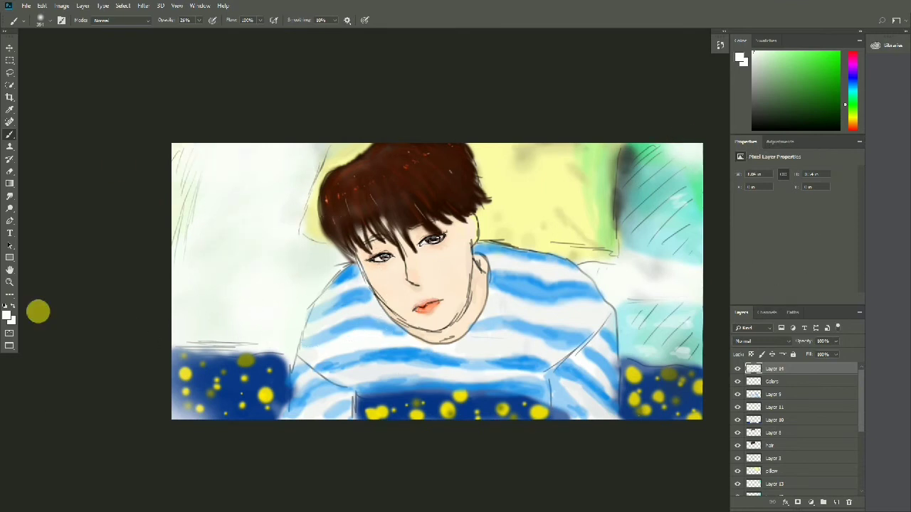
Sample the top-right green, dab it into that corner, and darken the shade slightly
key("F5")
key("F5")
key("i")
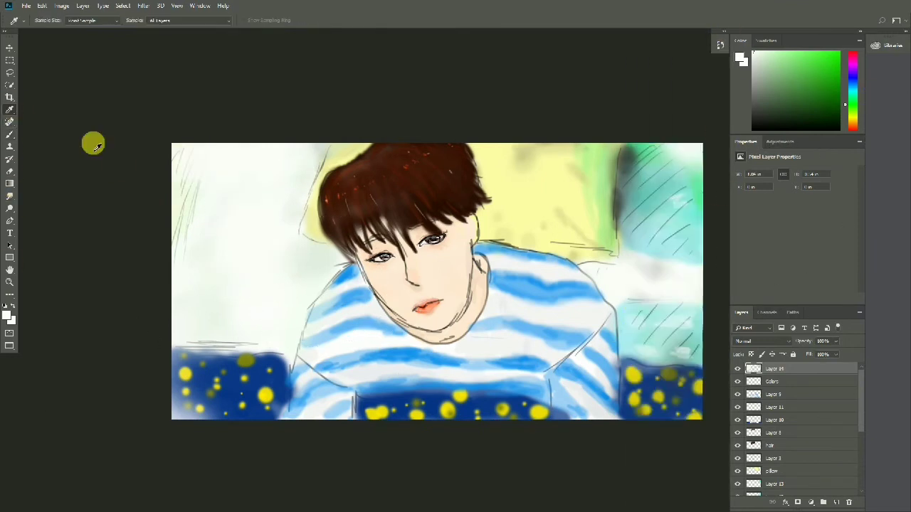
key("b")
left_click(681, 154, "alt")
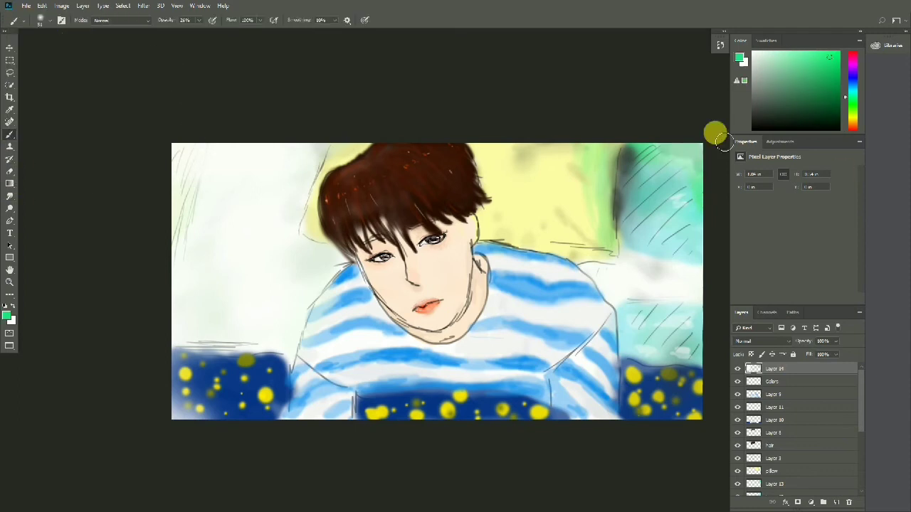
left_click(689, 189)
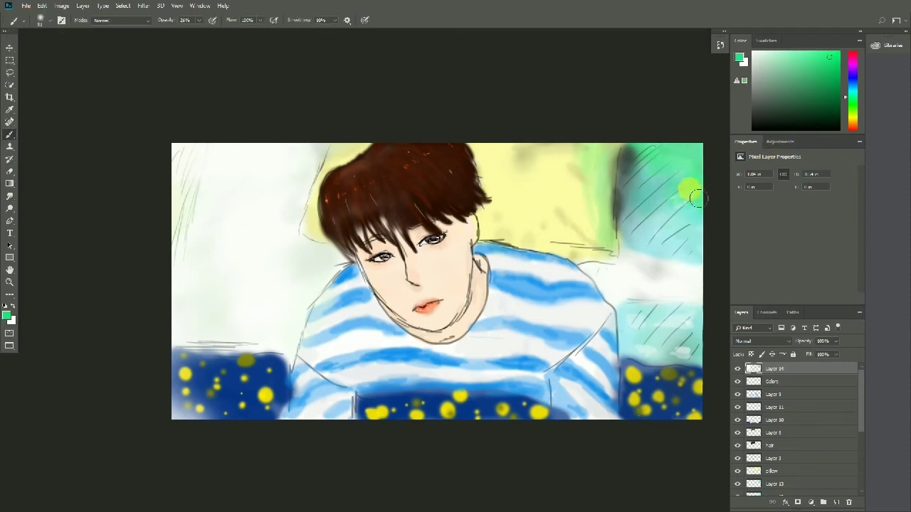
left_click(824, 69)
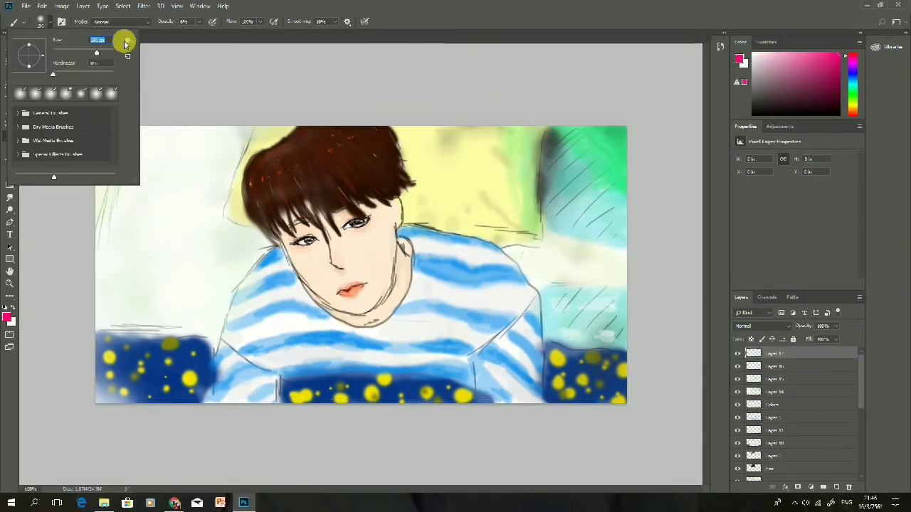
Brighten the top-right background with light paint in Screen mode at 22% opacity
left_click(853, 103)
left_click(349, 286, "alt")
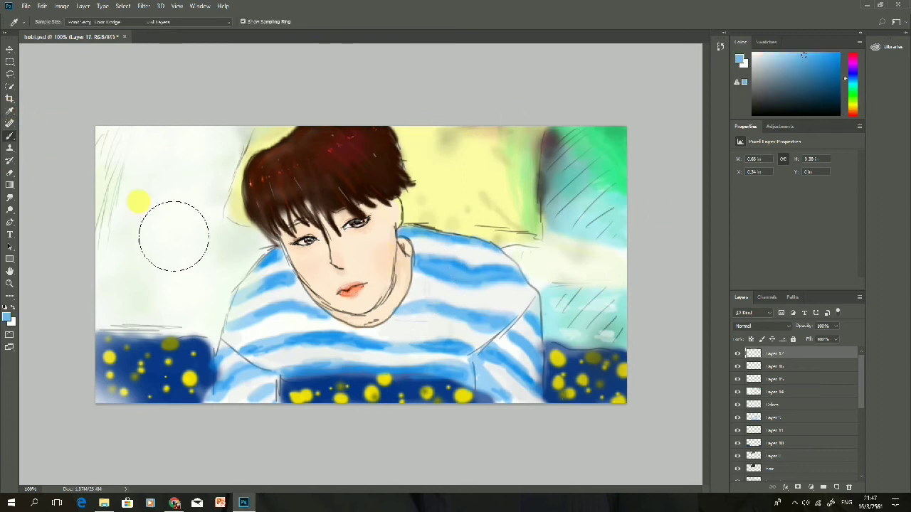
left_click(121, 21)
left_click(121, 128)
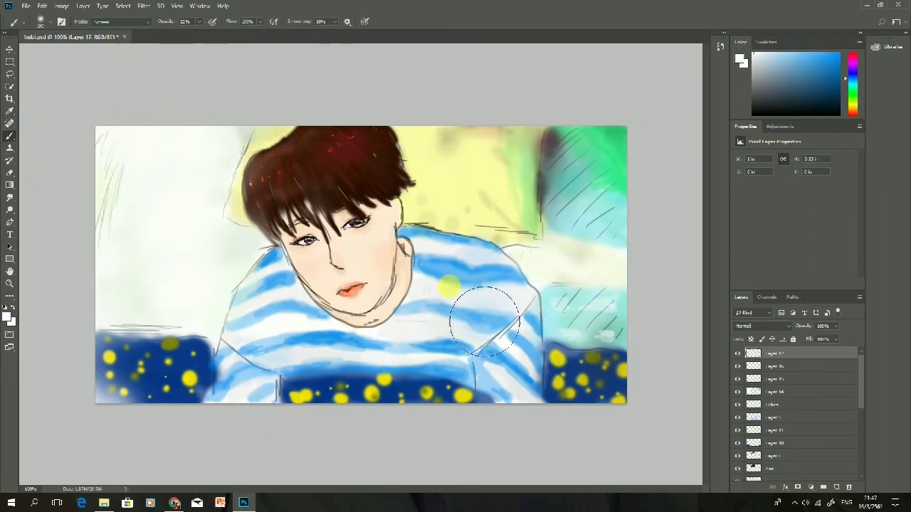
left_click_drag(555, 192, 619, 135)
Tint the left background pale yellow using the pillow colour in Darken mode
left_click(753, 54)
left_click(121, 22)
left_click(107, 63)
left_click(458, 153, "alt")
left_click_drag(91, 61, 214, 219)
Brush violet over the left background in Lighten mode, raising opacity to 31%
left_click(852, 108)
key("alt+shift+g")
left_click(853, 63)
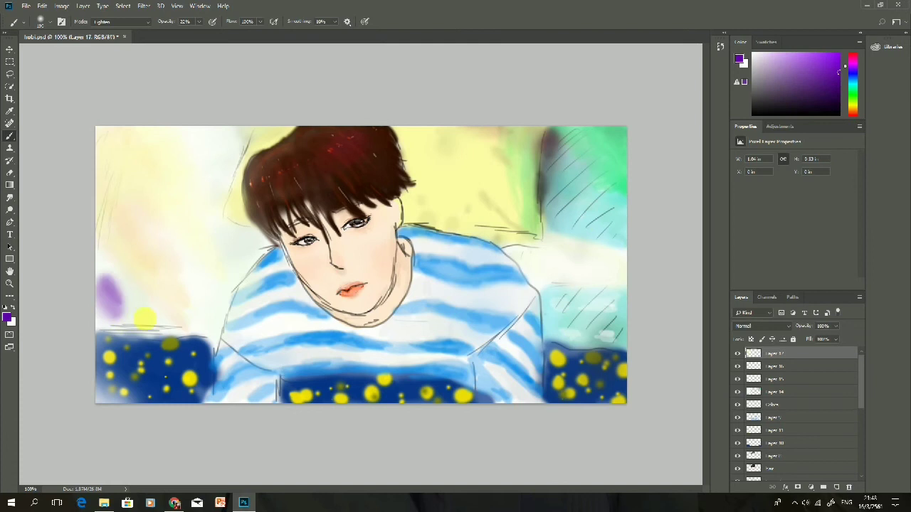
left_click_drag(107, 313, 199, 206)
left_click_drag(178, 136, 221, 235)
left_click(838, 71)
left_click_drag(143, 271, 235, 171)
mouse_move(230, 266)
left_mouse_down()
mouse_move(187, 227)
mouse_move(147, 213)
left_mouse_up()
left_click_drag(199, 21, 206, 32)
left_click_drag(196, 246, 211, 204)
On a new layer, paint teal, magenta and pink strokes on the left background at 11% opacity
left_click(852, 85)
left_click_drag(107, 163, 128, 135)
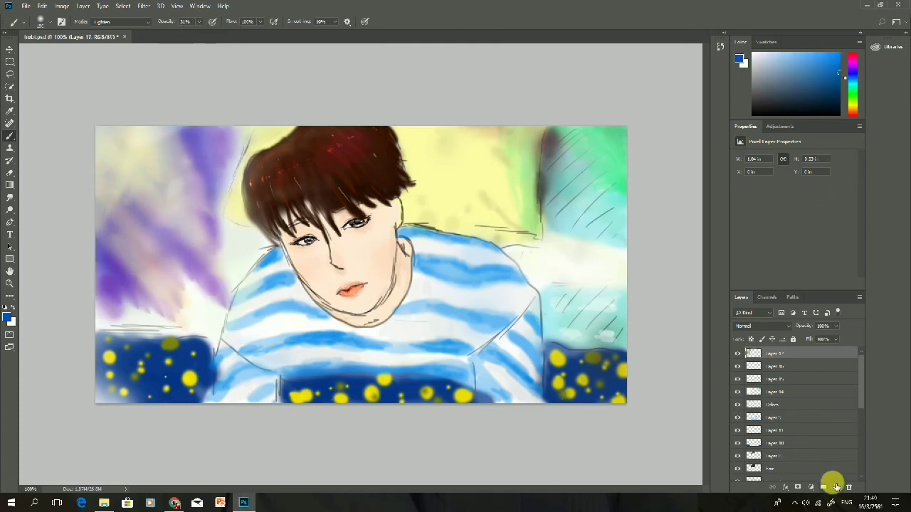
left_click(823, 487)
left_click(752, 82)
mouse_move(163, 213)
left_mouse_down()
mouse_move(114, 178)
mouse_move(200, 256)
left_mouse_up()
key("1")
key("1")
left_click_drag(138, 257, 163, 291)
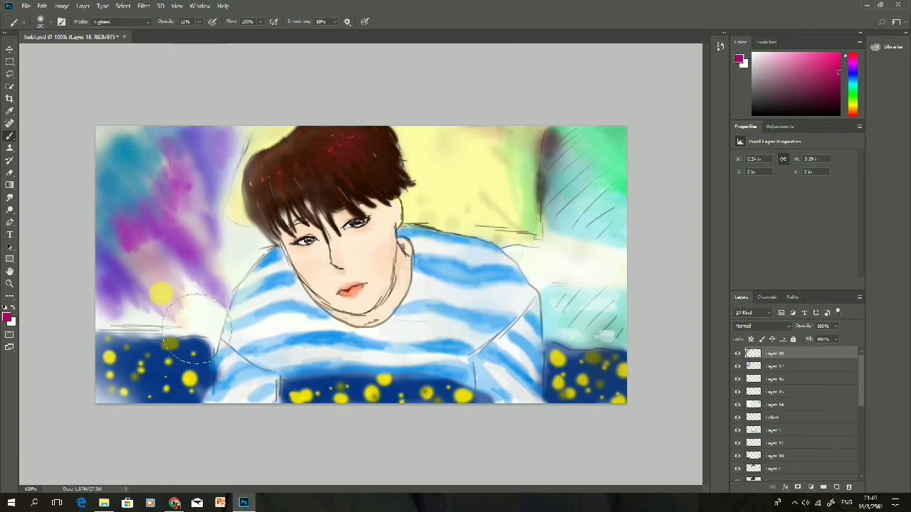
left_click_drag(107, 157, 142, 132)
Paint violet-blue over the left sky and violet across the lower-left background
left_click(810, 72)
mouse_move(213, 157)
left_mouse_down()
mouse_move(150, 248)
mouse_move(229, 232)
left_mouse_up()
mouse_move(265, 267)
left_mouse_down()
mouse_move(178, 313)
mouse_move(242, 234)
left_mouse_up()
left_click(852, 84)
left_click(765, 60)
left_click(852, 69)
left_click_drag(107, 313, 213, 334)
left_click_drag(235, 227, 107, 327)
left_click_drag(157, 285, 214, 334)
Shift to a bluer violet and paint it across the left background
left_click(837, 69)
left_click(76, 301)
left_click(857, 70)
left_click(822, 81)
left_click_drag(141, 220, 177, 255)
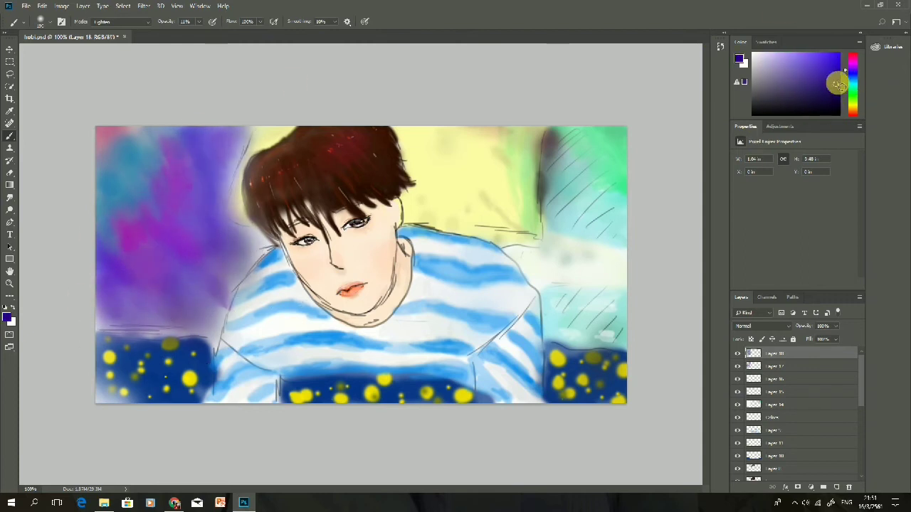
Add a star layer with a white brush in Vivid Light mode at 100% opacity
left_click_drag(834, 87, 753, 53)
key("ctrl+shift+alt+n")
left_click(121, 22)
left_click(102, 173)
left_click(44, 21)
left_click(110, 147)
left_click(121, 21)
Dot and scatter white stars across the purple sky
left_click(128, 19)
left_click(198, 21)
left_click_drag(214, 34, 253, 35)
mouse_move(107, 143)
left_mouse_down()
mouse_move(114, 184)
mouse_move(187, 202)
left_mouse_up()
left_click_drag(214, 302, 191, 252)
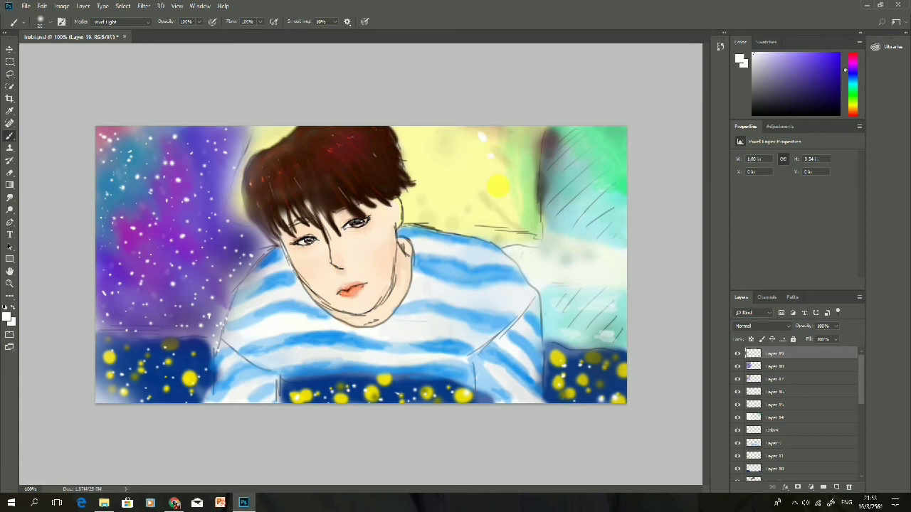
Try the Liquify filter and browse Stylize filters, cancelling both
left_click(144, 5)
left_click(163, 80)
left_click(809, 45)
left_click(143, 5)
left_click(110, 88)
Add a Brightness/Contrast adjustment at brightness -14 and a Curves adjustment lifting the shadows
left_click(778, 126)
left_click(756, 146)
left_click_drag(790, 180, 794, 201)
left_click(779, 127)
left_click(775, 146)
left_click_drag(775, 258, 849, 181)
Drag a point on the Curves 1 curve to soften and brighten the tones
left_click_drag(775, 240, 786, 258)
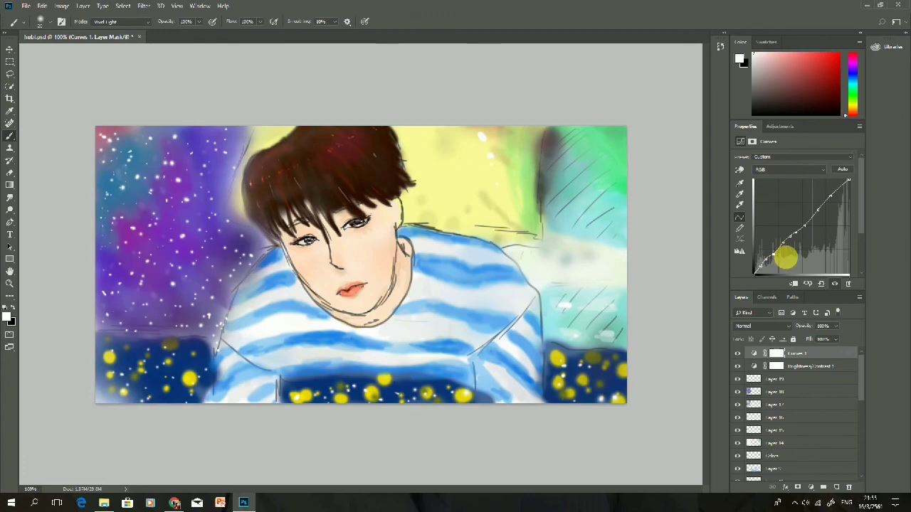